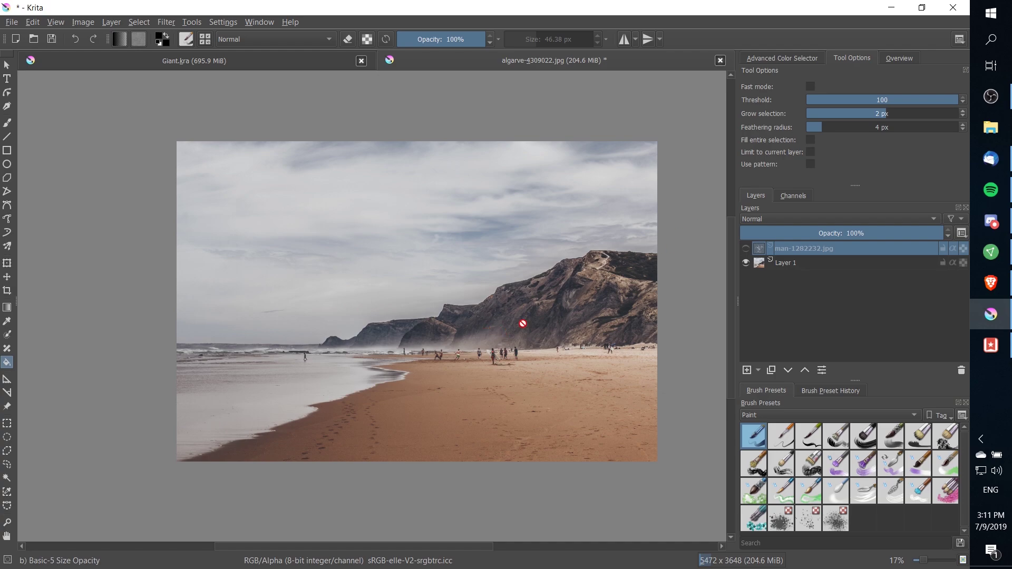
- Toggle the man-1282232.jpg layer's visibility to compare it with the beach photo, leaving the layer shown
click(745, 248)
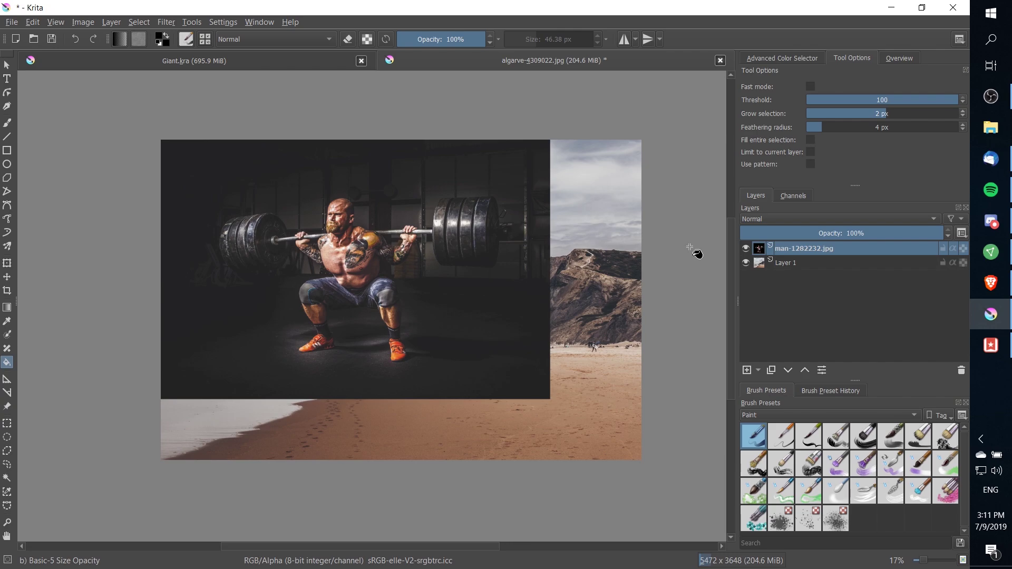
drag(350, 247, 336, 265)
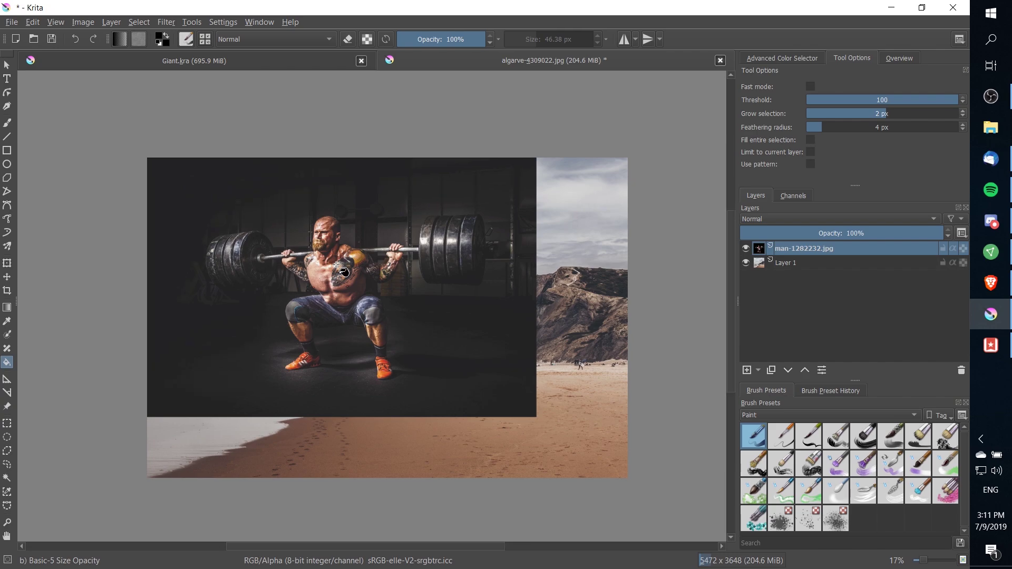
click(746, 249)
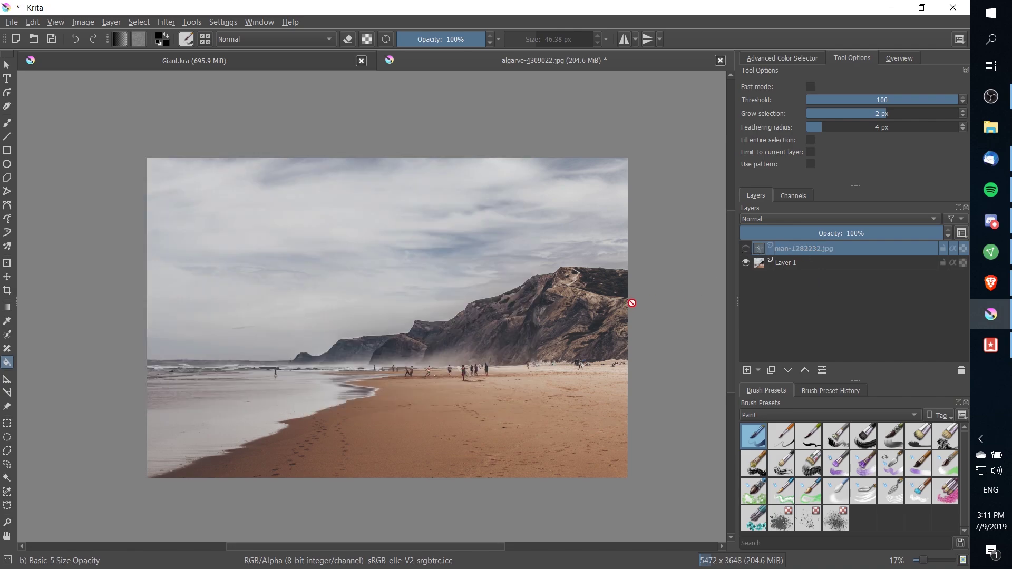
scroll(470, 388, up, 2)
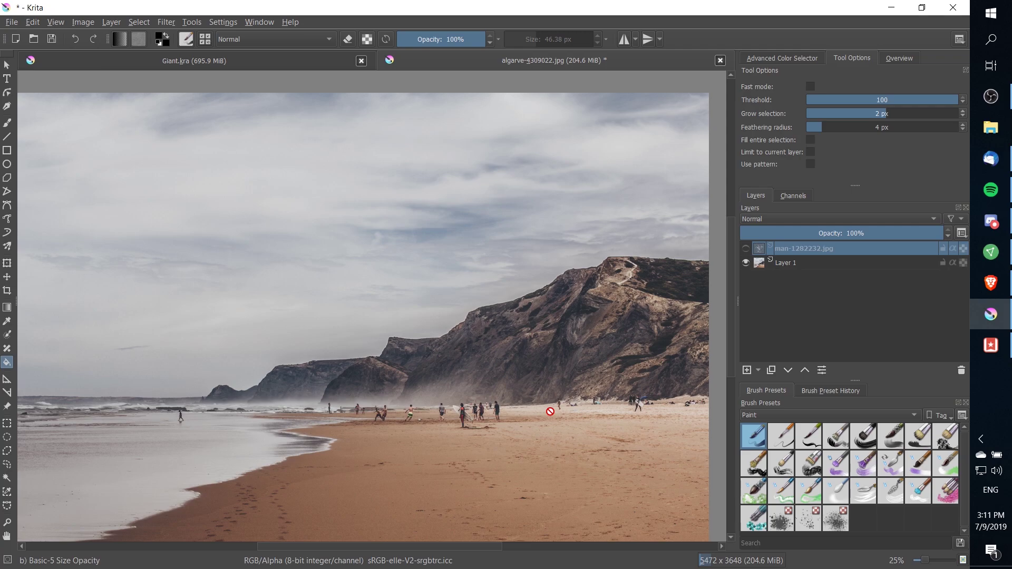
drag(538, 401, 486, 380)
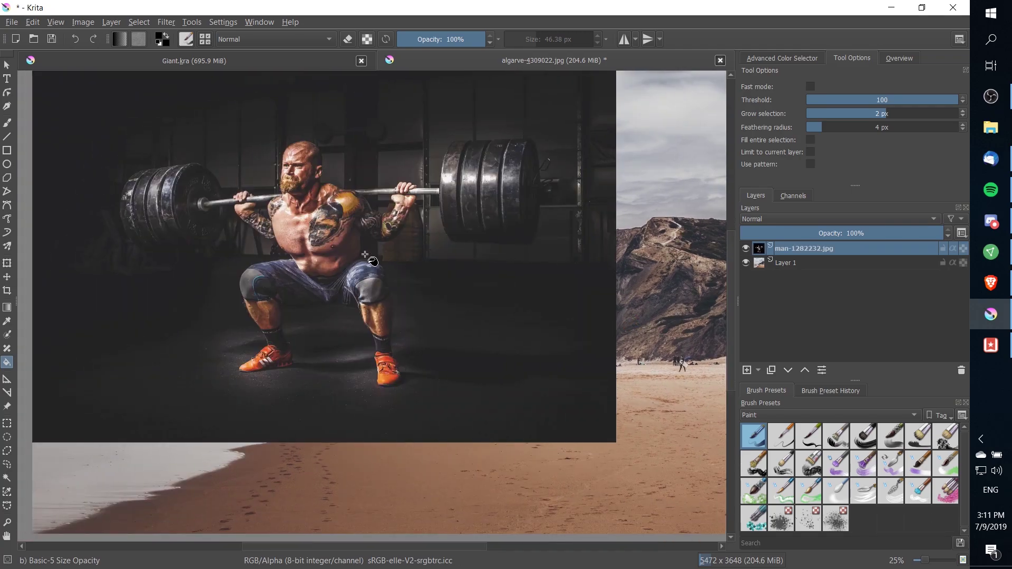
click(746, 248)
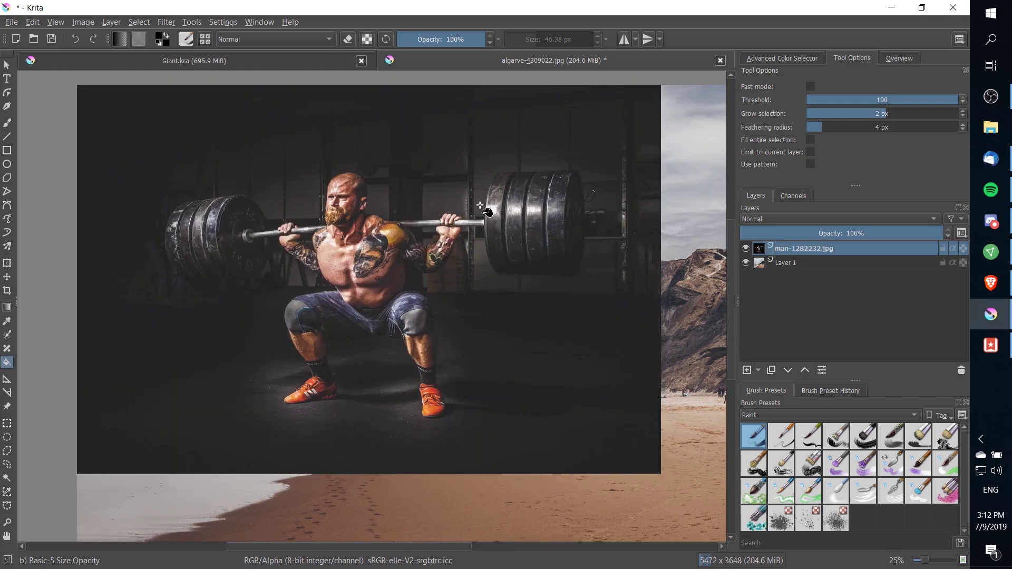
- Trace the outer edge of the barbell plates beside the man's face with the Bezier Curve Selection tool, starting at their upper edge
click(6, 506)
scroll(148, 152, up, 2)
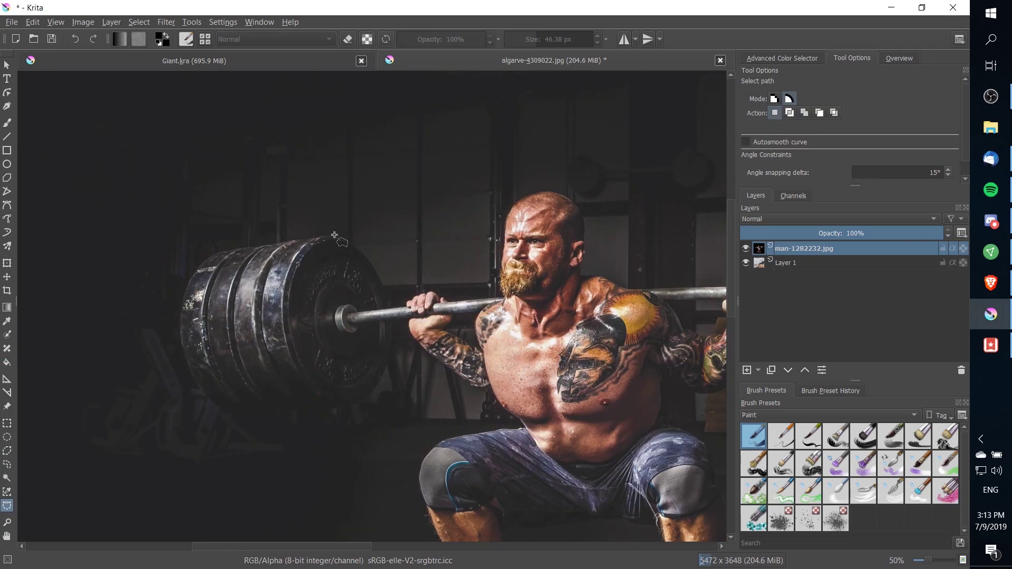
click(330, 236)
scroll(207, 264, up, 1)
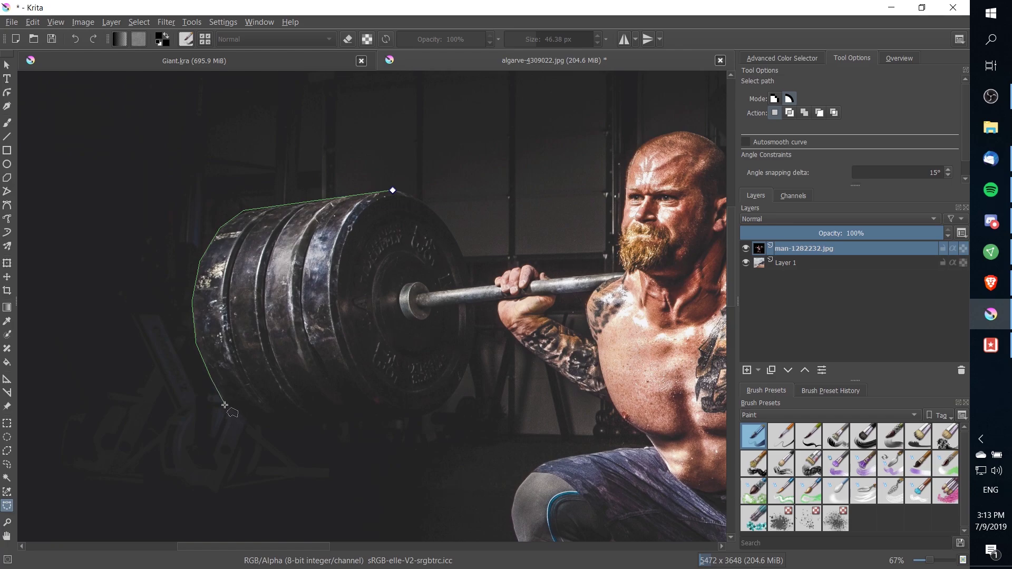
drag(265, 418, 300, 424)
scroll(448, 423, up, 2)
drag(447, 421, 457, 369)
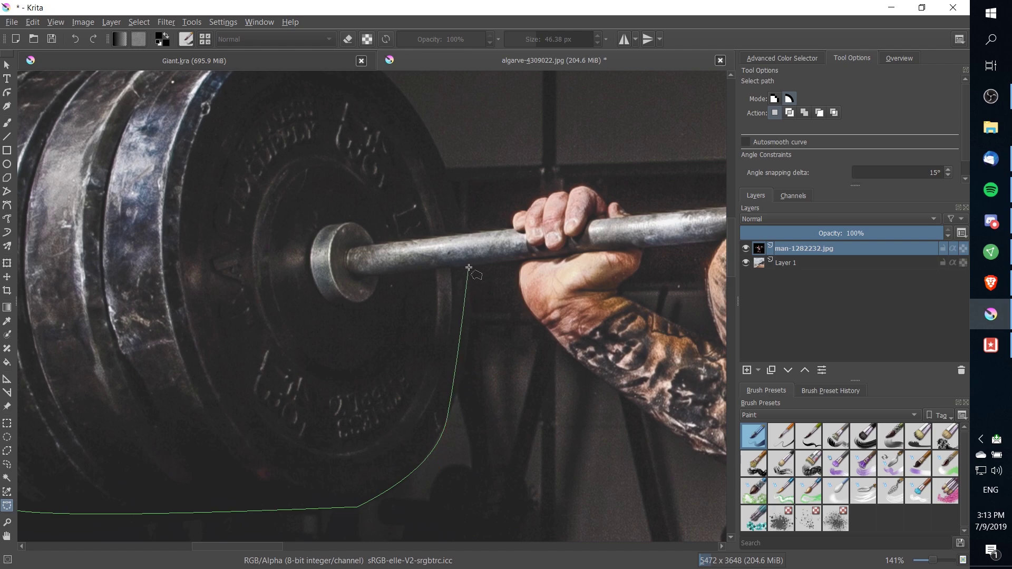
- Continue the selection path along the bar, the hand and the rest of the man, and close it at its starting point
drag(468, 268, 460, 263)
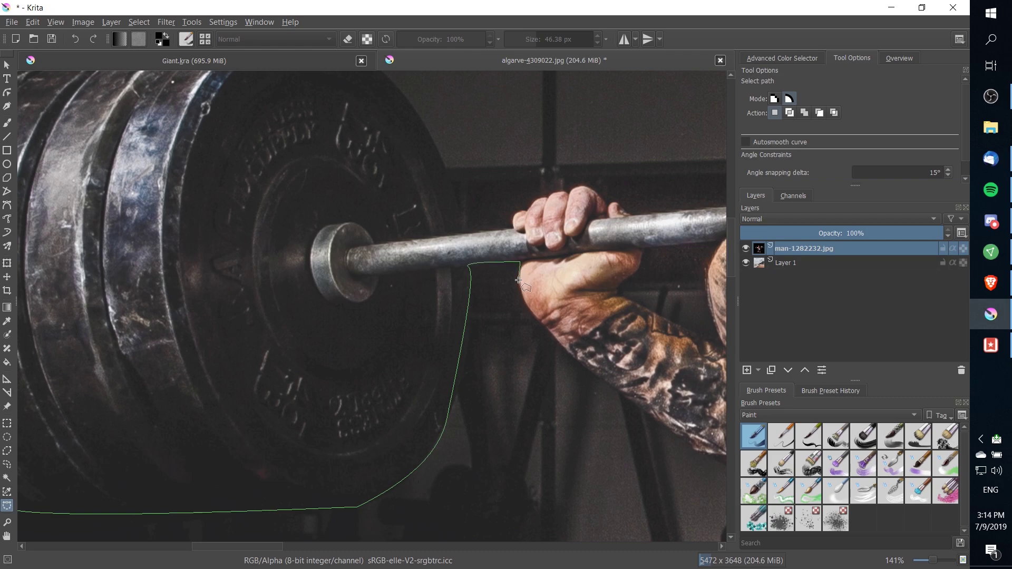
drag(518, 280, 454, 238)
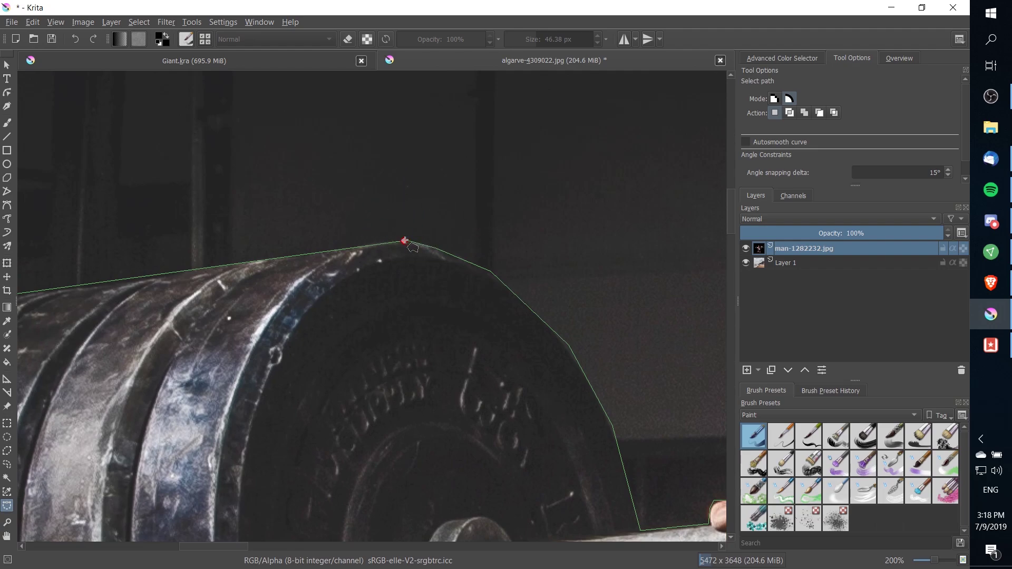
click(403, 240)
scroll(506, 237, down, 4)
drag(626, 270, 360, 191)
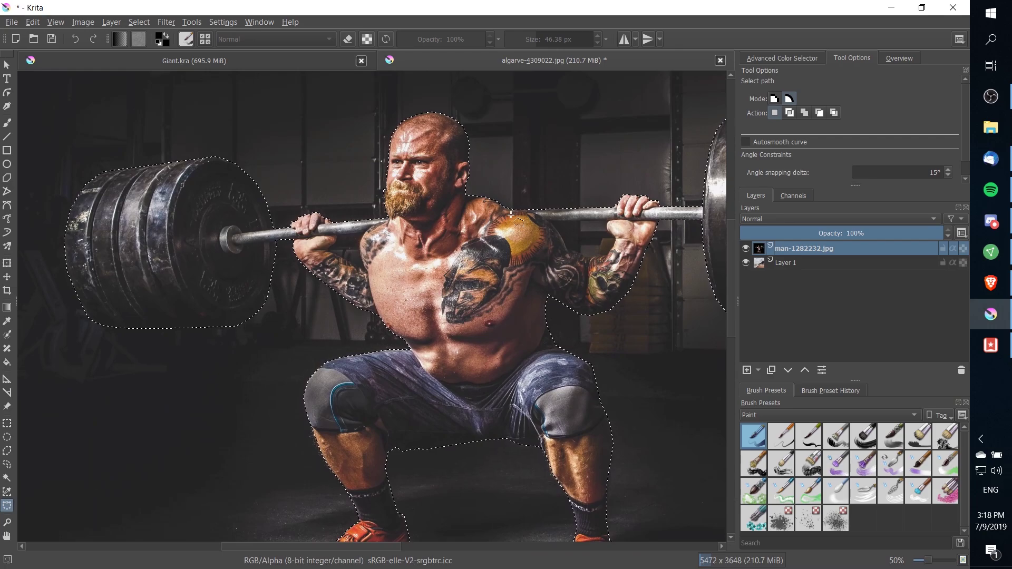
- Add a transparency mask to the man-1282232.jpg layer from the selection to cut out the man and barbell
drag(609, 150, 544, 192)
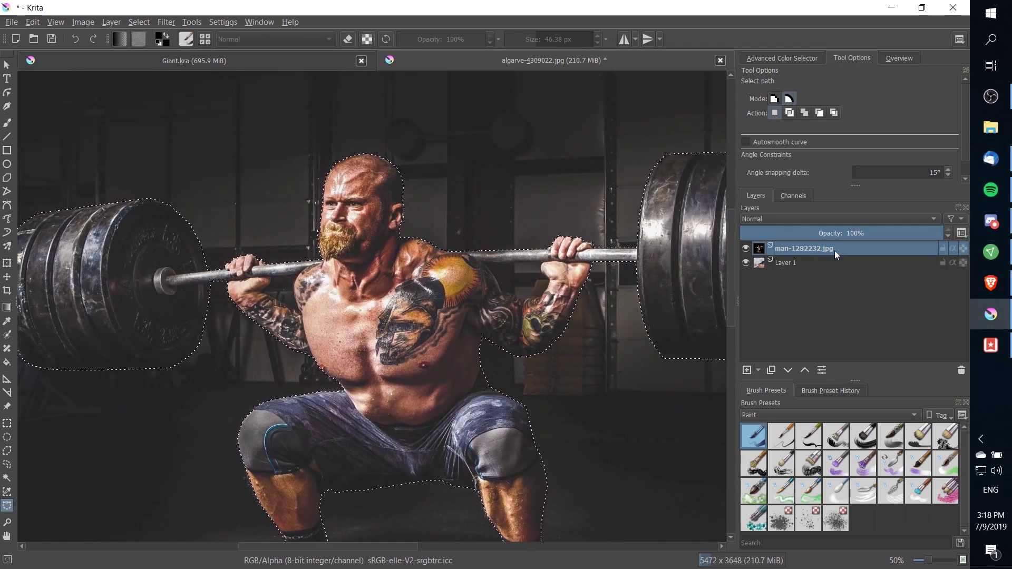
click(759, 370)
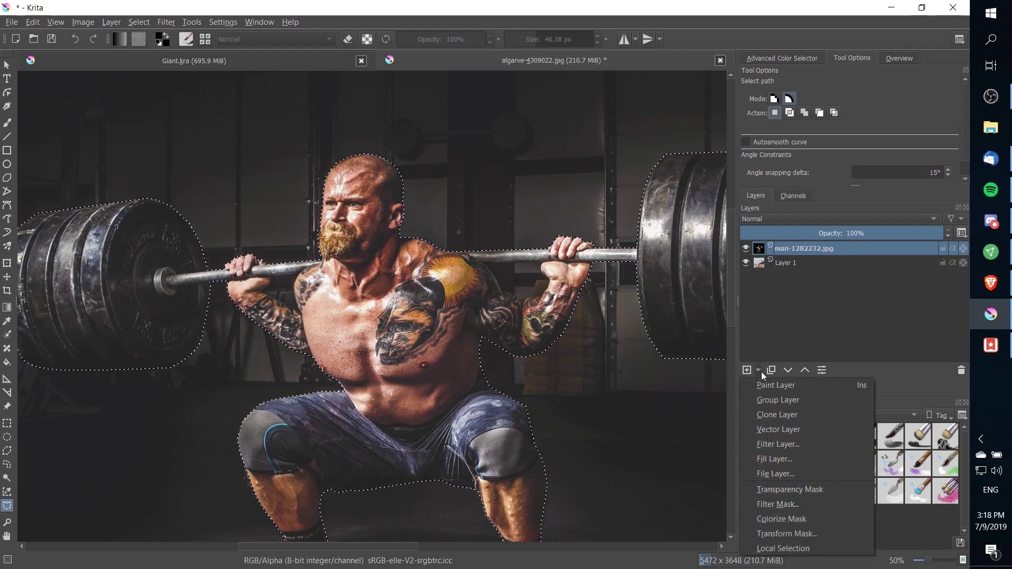
click(821, 491)
scroll(531, 175, down, 1)
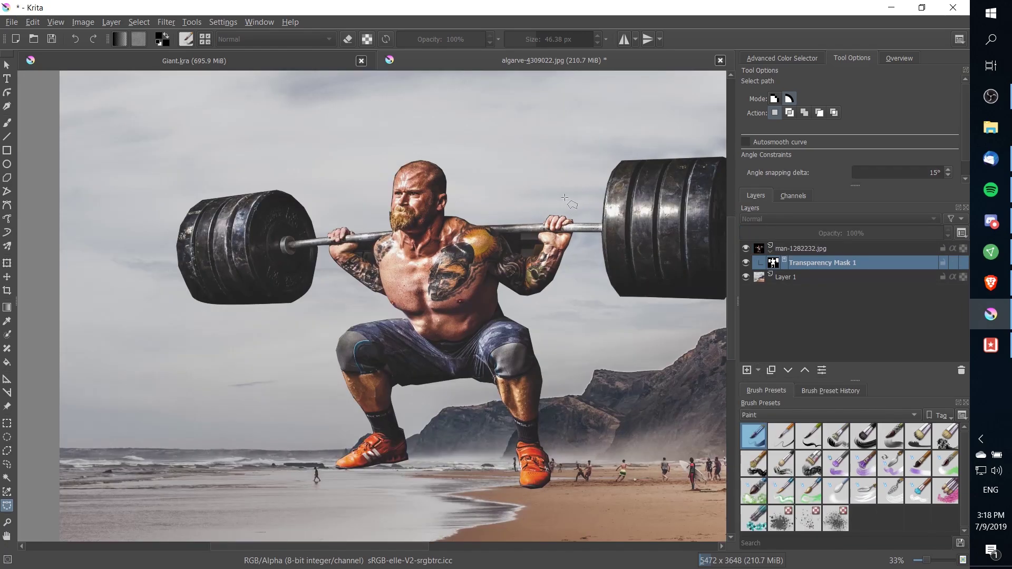
drag(584, 253, 511, 247)
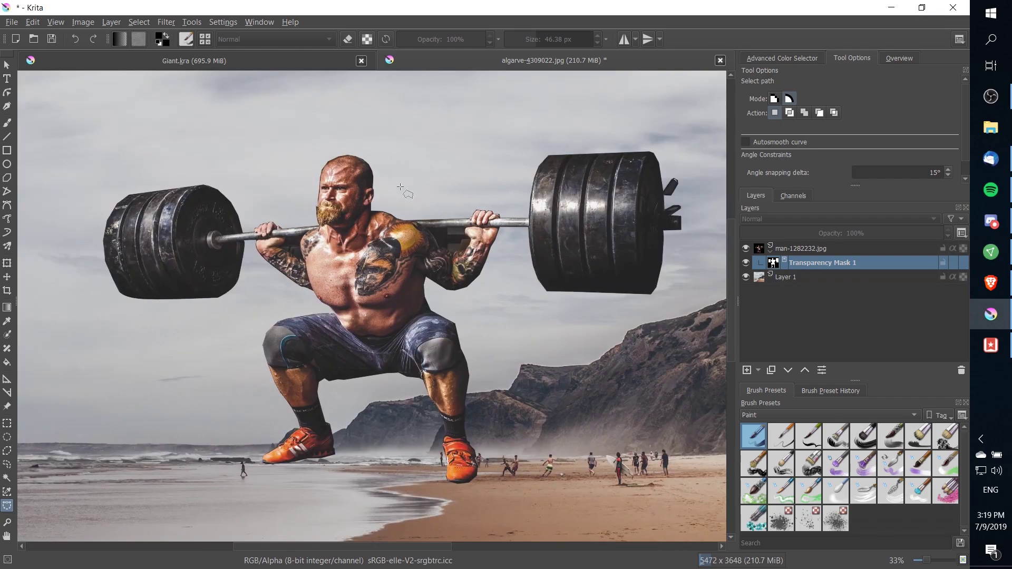
- Check the cutout's edges and select the opaque area of the transparency mask, replacing any current selection
scroll(649, 166, up, 2)
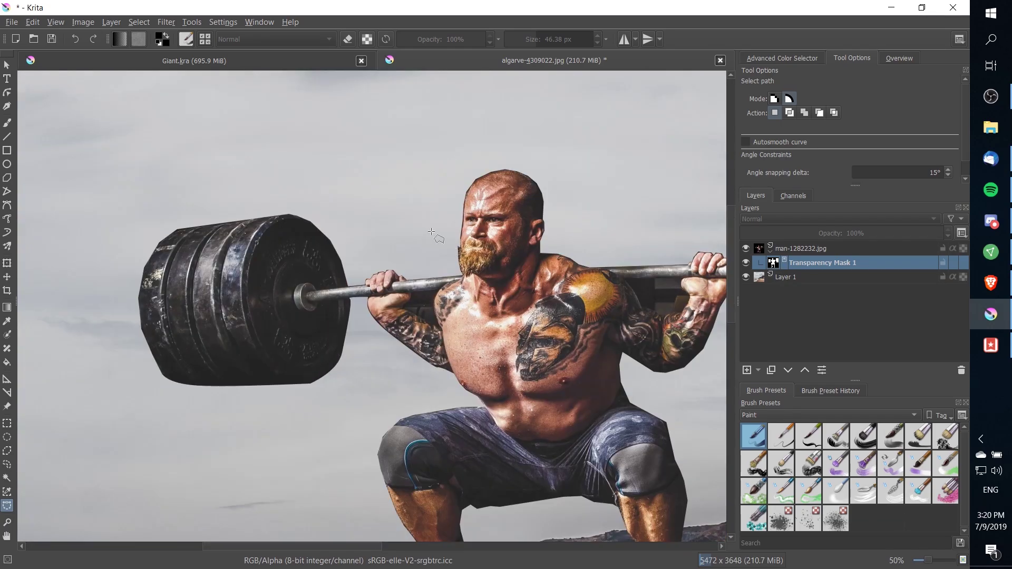
drag(431, 222, 381, 223)
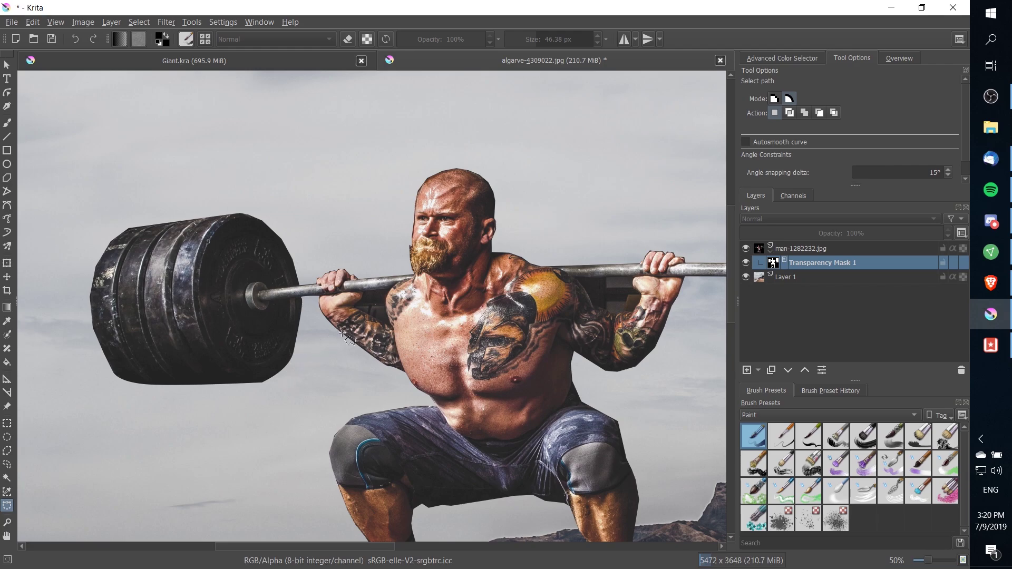
drag(468, 245, 449, 216)
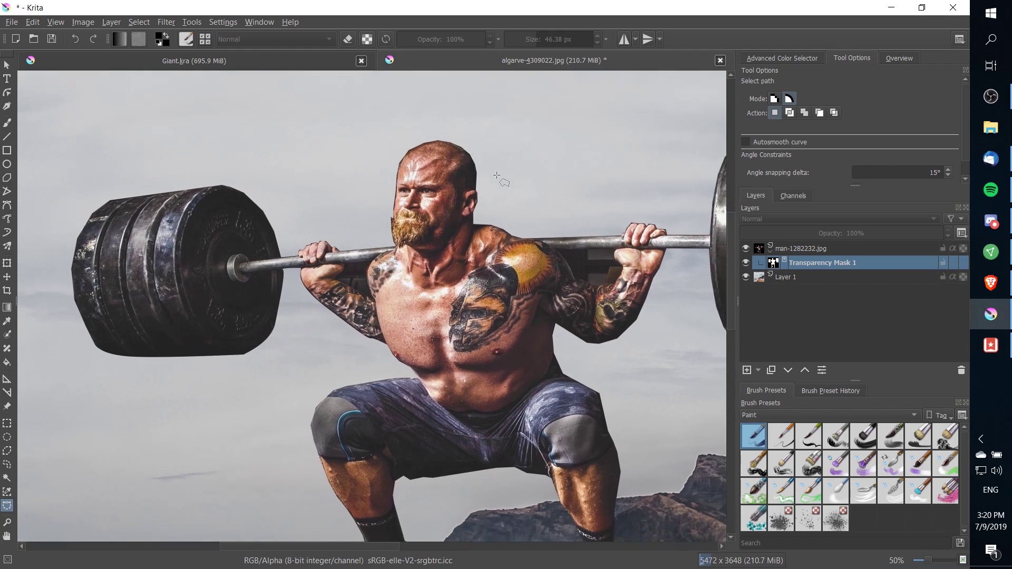
drag(570, 254, 543, 264)
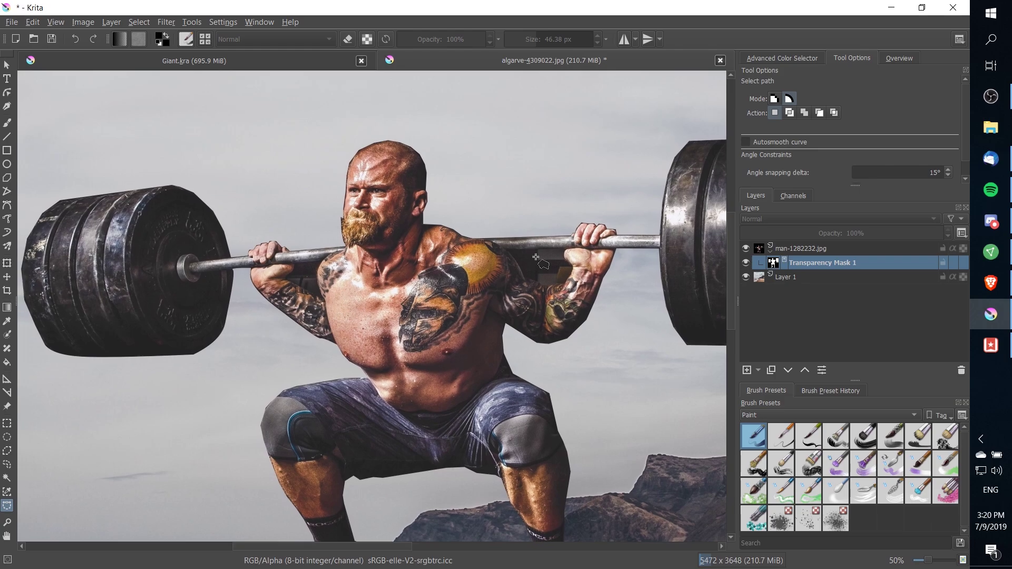
right_click(800, 264)
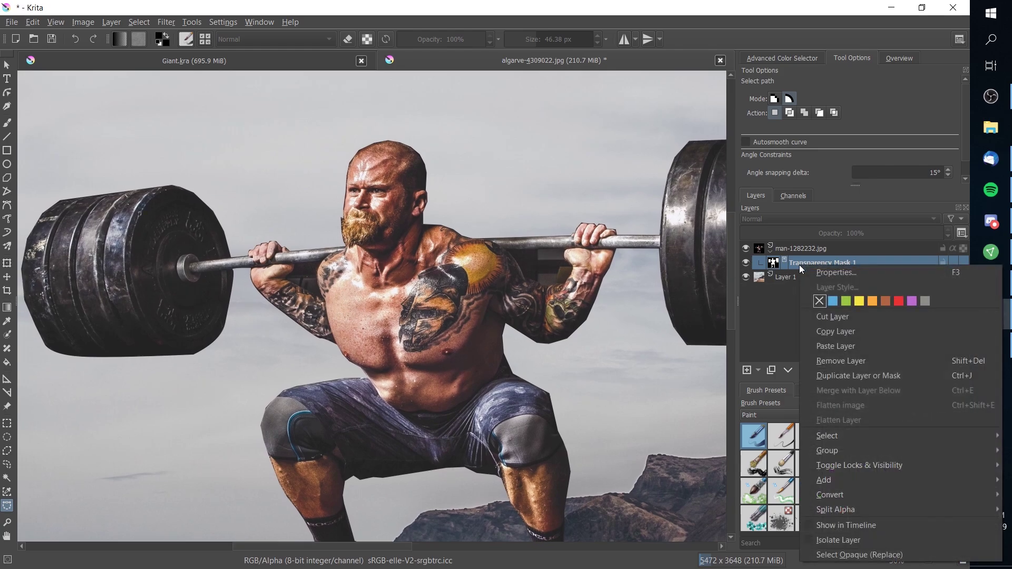
click(869, 556)
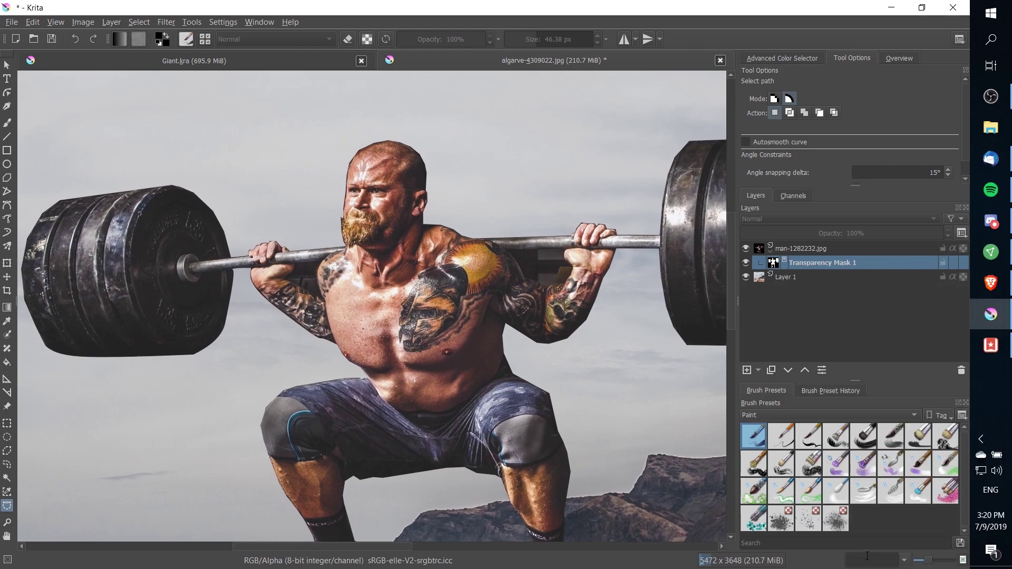
drag(627, 278, 599, 283)
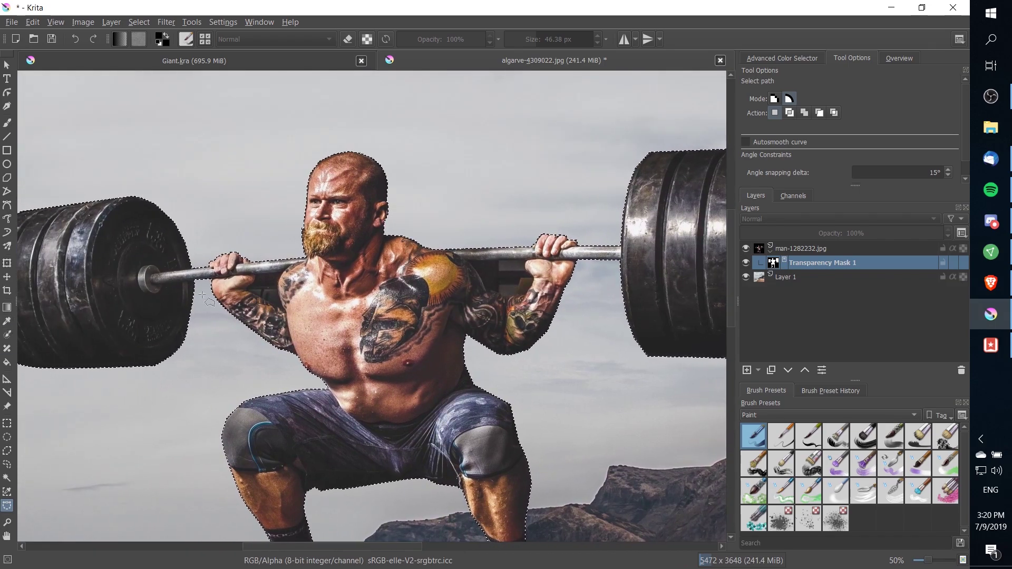
- Activate the freehand brush with the Basic-5 Size Opacity preset and set its size to 15.91 px
key(b)
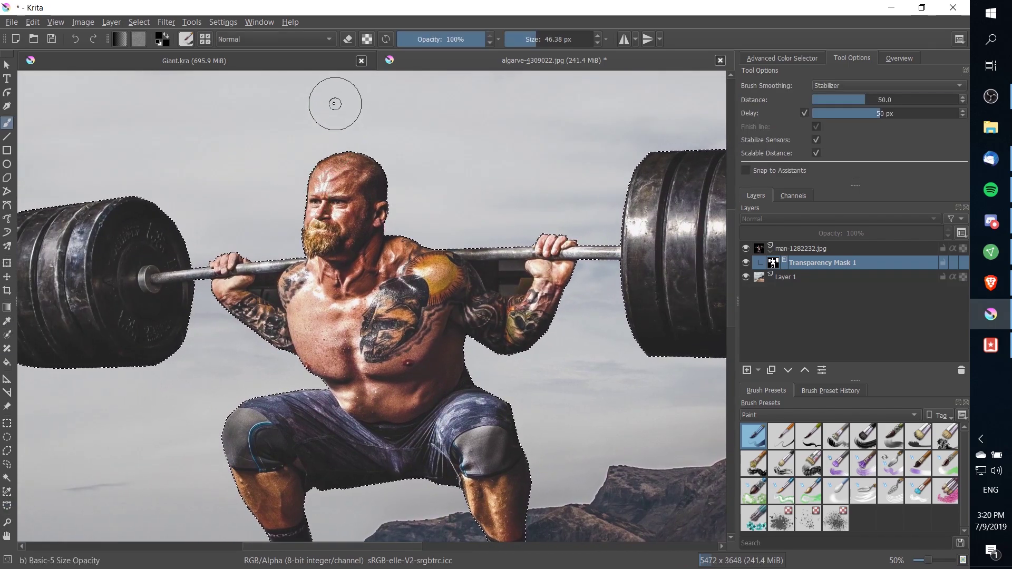
drag(305, 171, 325, 202)
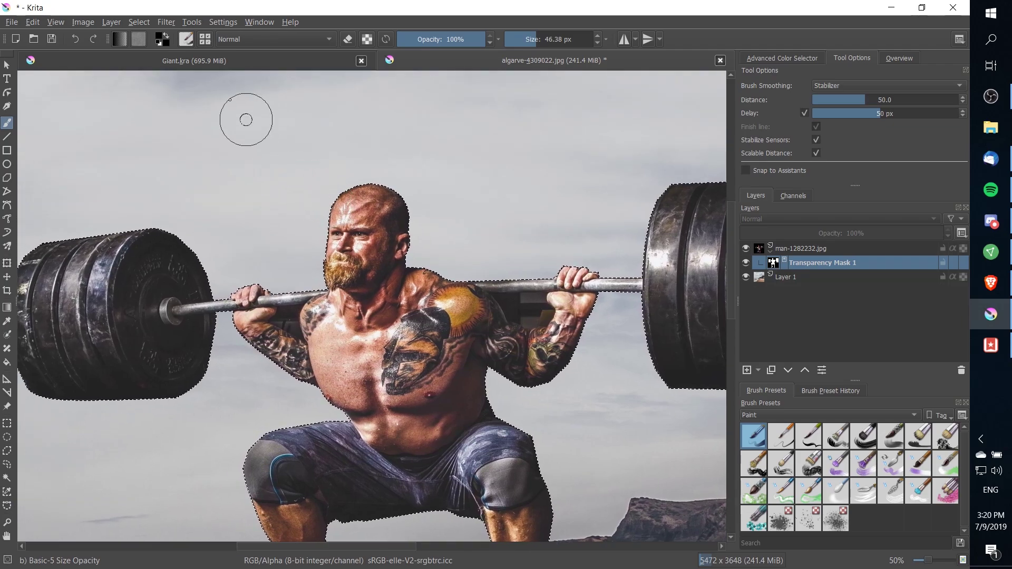
click(186, 39)
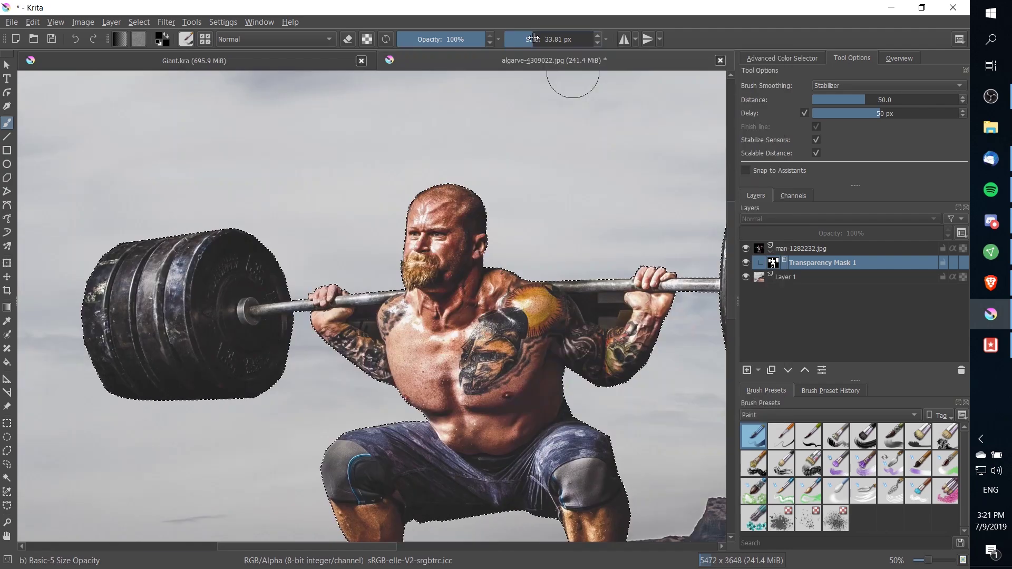
drag(534, 38, 527, 37)
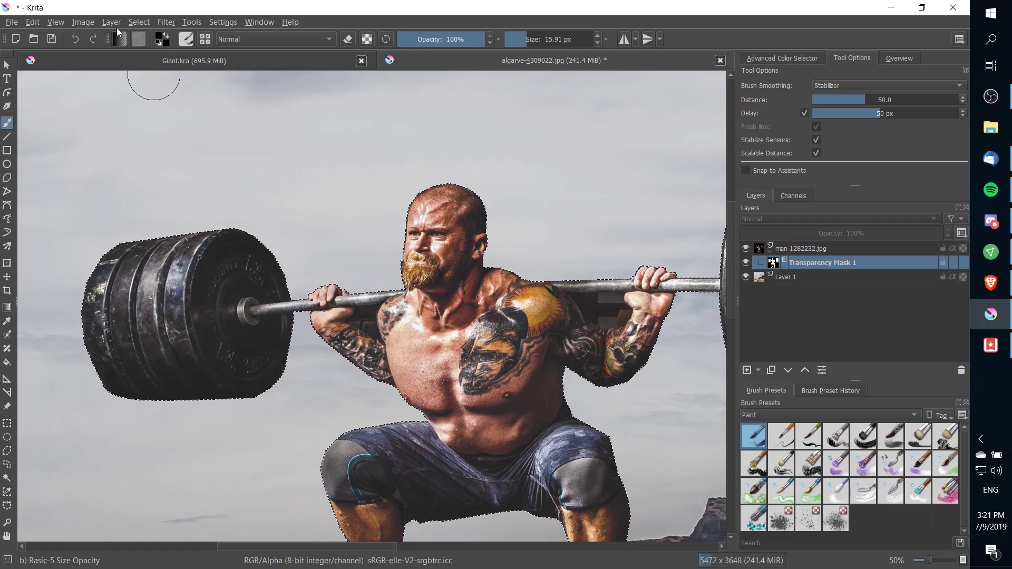
- Stroke the selection on the transparency mask using the Current Brush type and the black foreground color
click(34, 25)
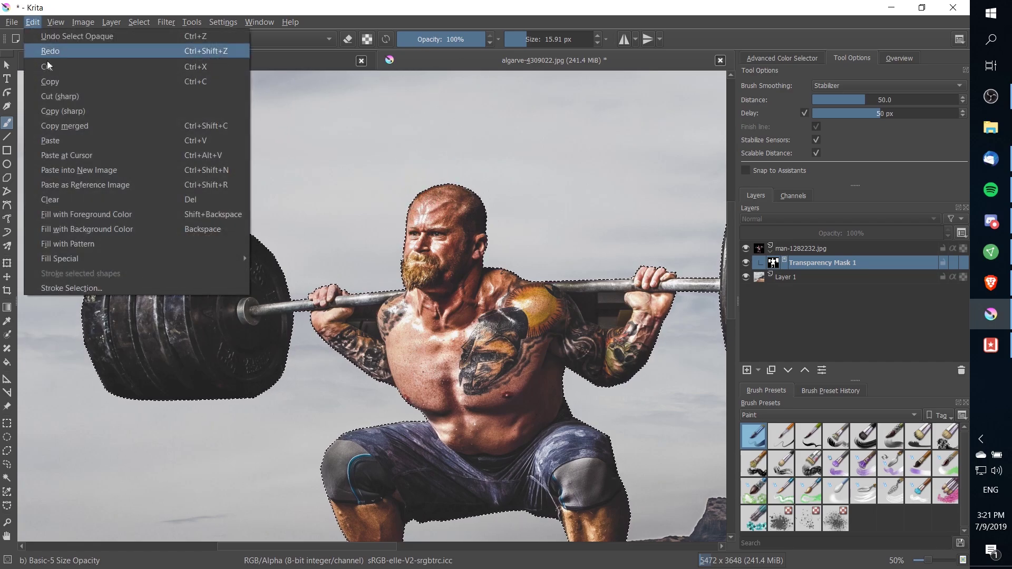
click(97, 284)
drag(476, 241, 600, 172)
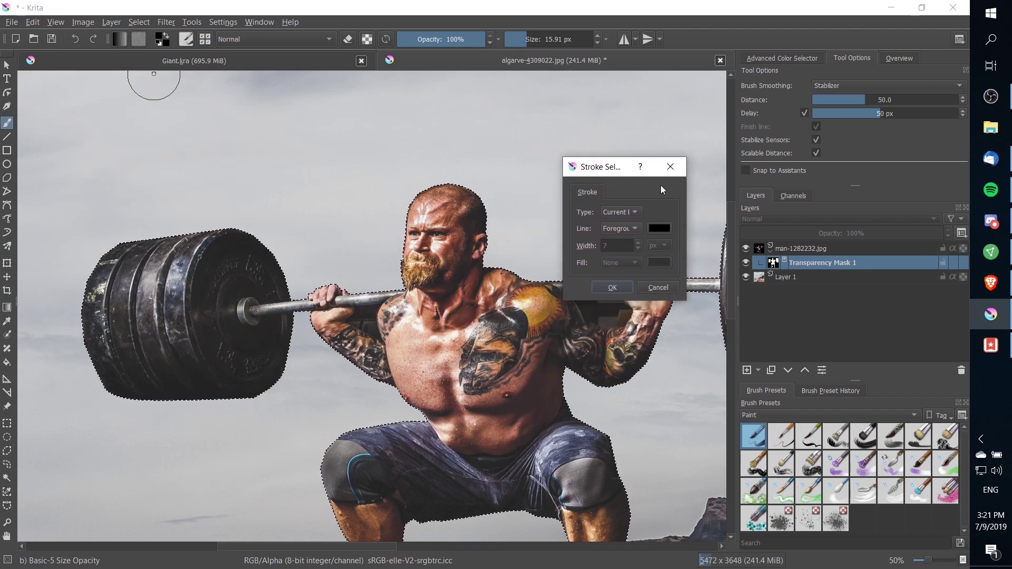
drag(686, 189, 803, 189)
click(698, 212)
click(694, 214)
drag(637, 238, 558, 172)
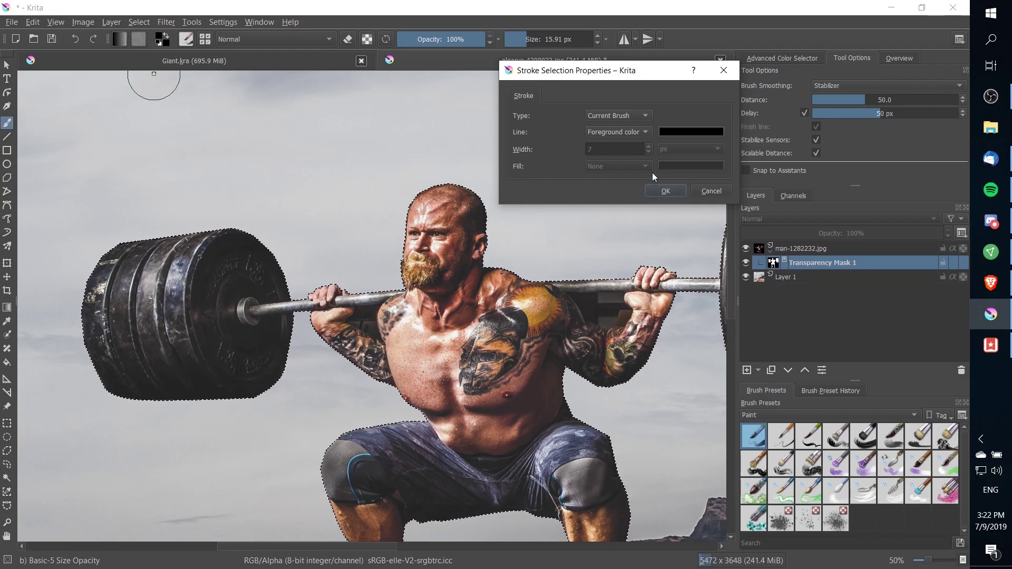
click(666, 191)
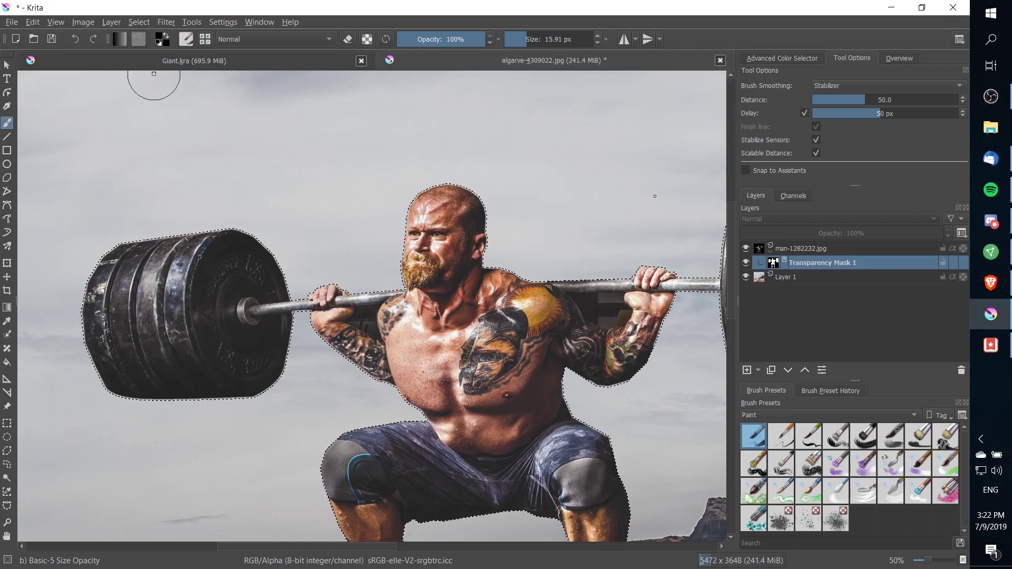
- Inspect the trimmed mask edge around the man and both sets of plates, and clear the selection
drag(600, 287, 547, 269)
scroll(637, 314, up, 1)
drag(580, 297, 392, 311)
drag(569, 274, 396, 277)
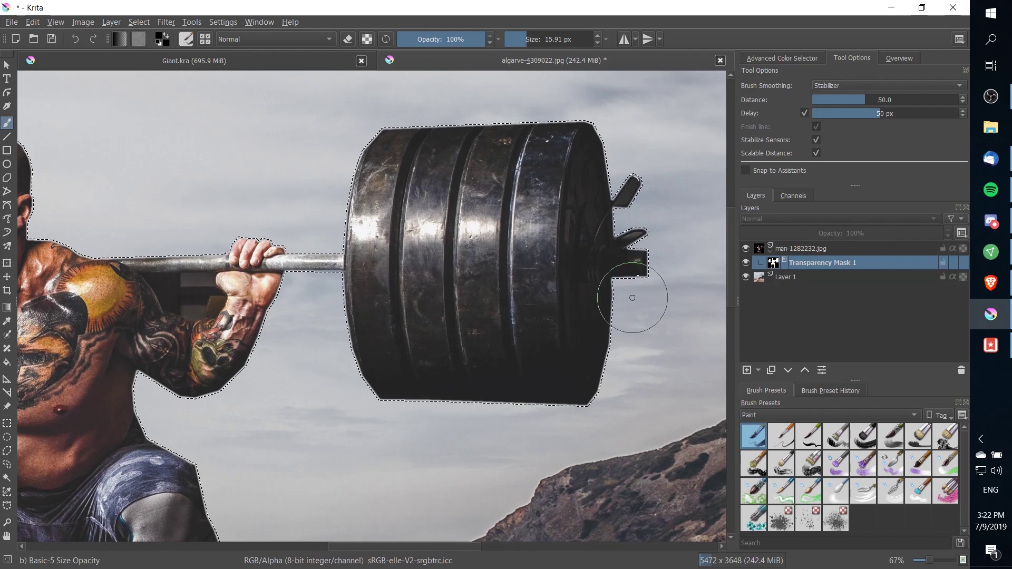
drag(358, 227, 512, 248)
drag(118, 273, 535, 261)
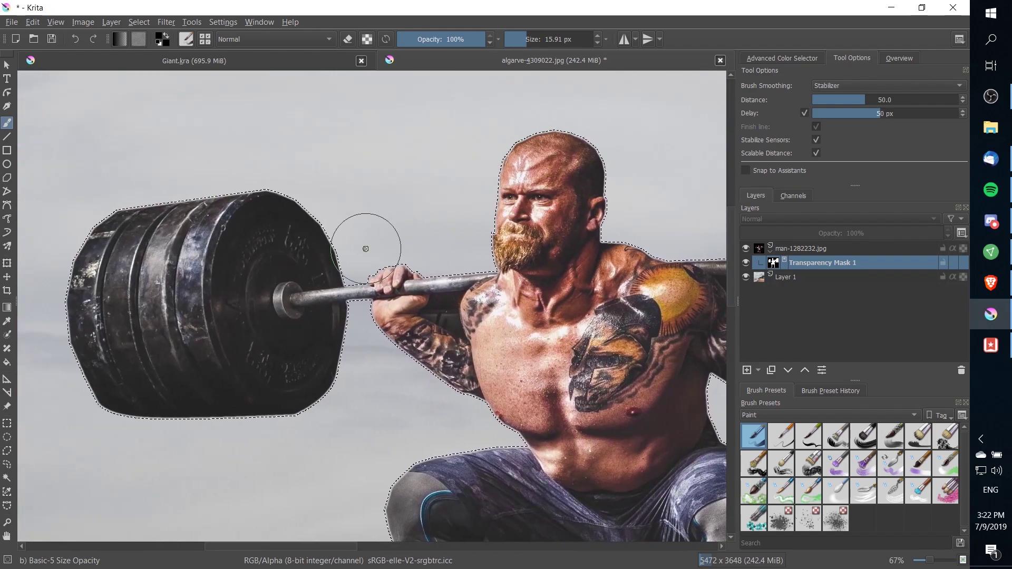
drag(252, 244, 367, 224)
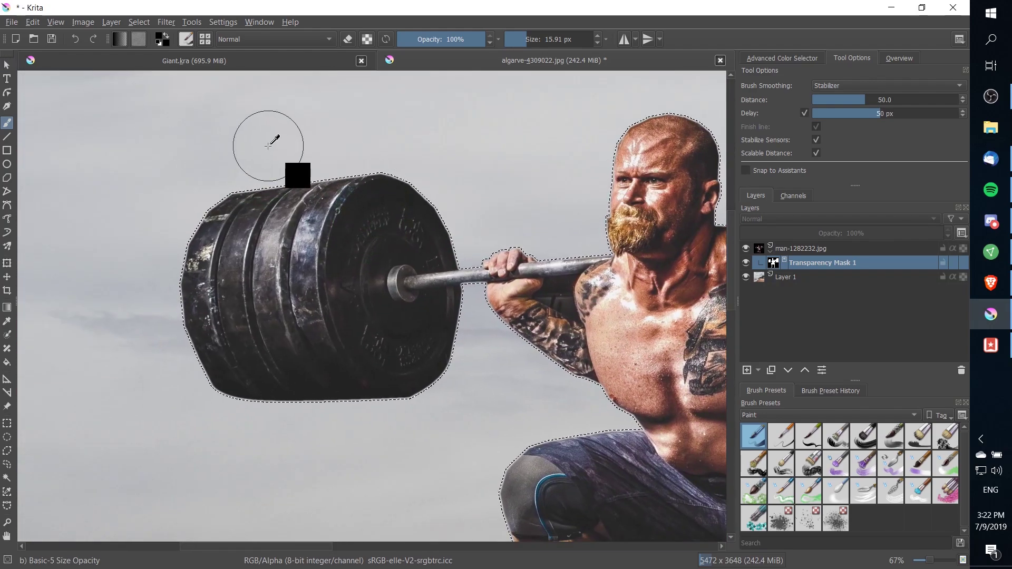
key(ctrl+shift+a)
drag(559, 188, 545, 186)
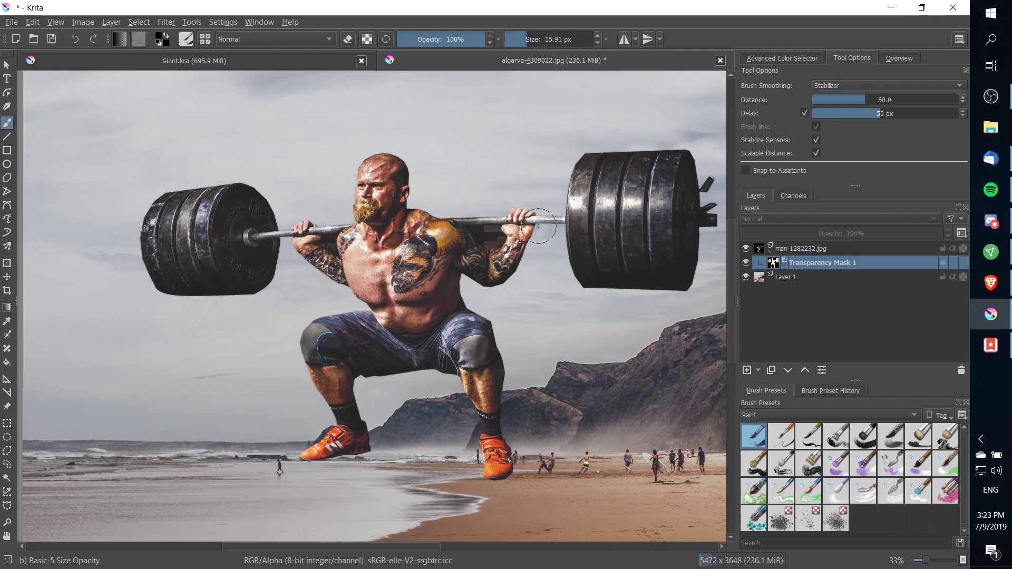
- Set the brush size to 20.90 px and stroke the current selection on the transparency mask in black
scroll(422, 190, up, 2)
scroll(422, 189, up, 3)
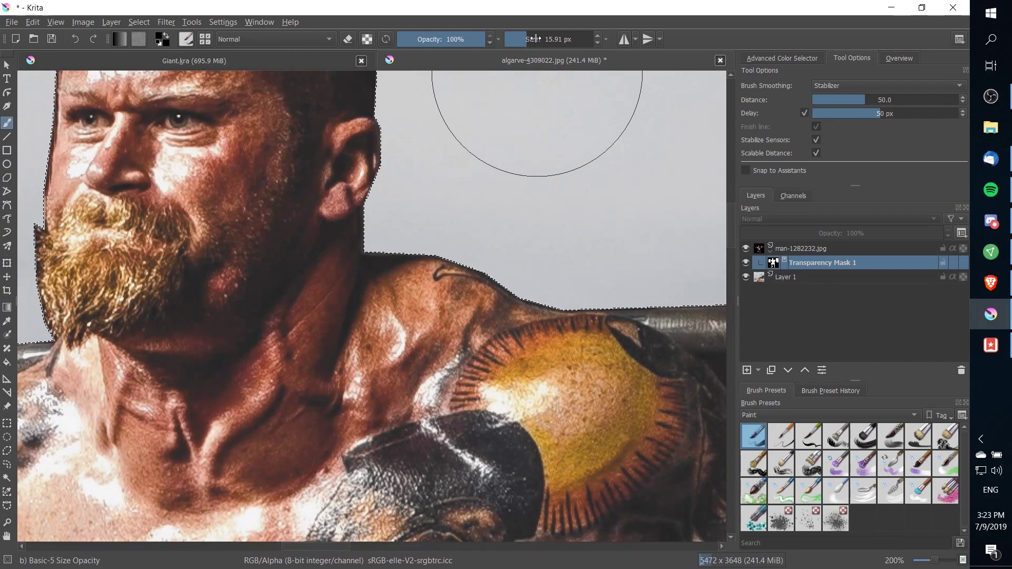
drag(533, 38, 529, 38)
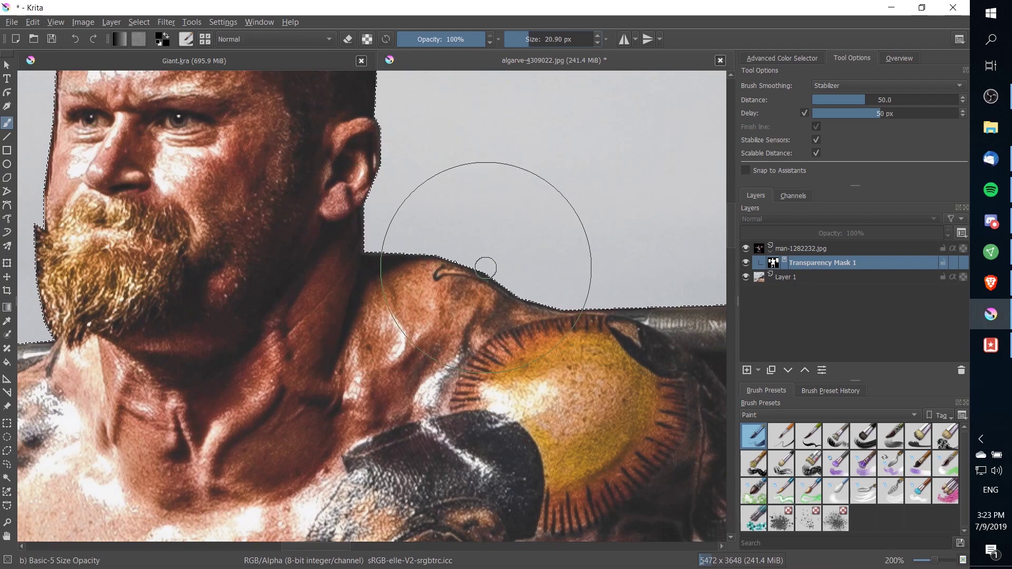
click(35, 21)
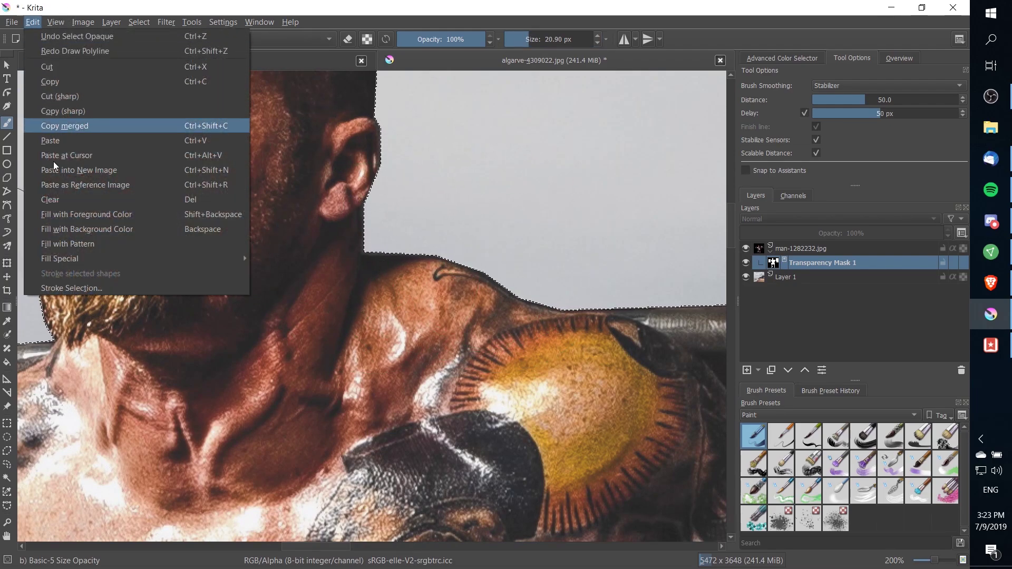
click(77, 287)
click(488, 356)
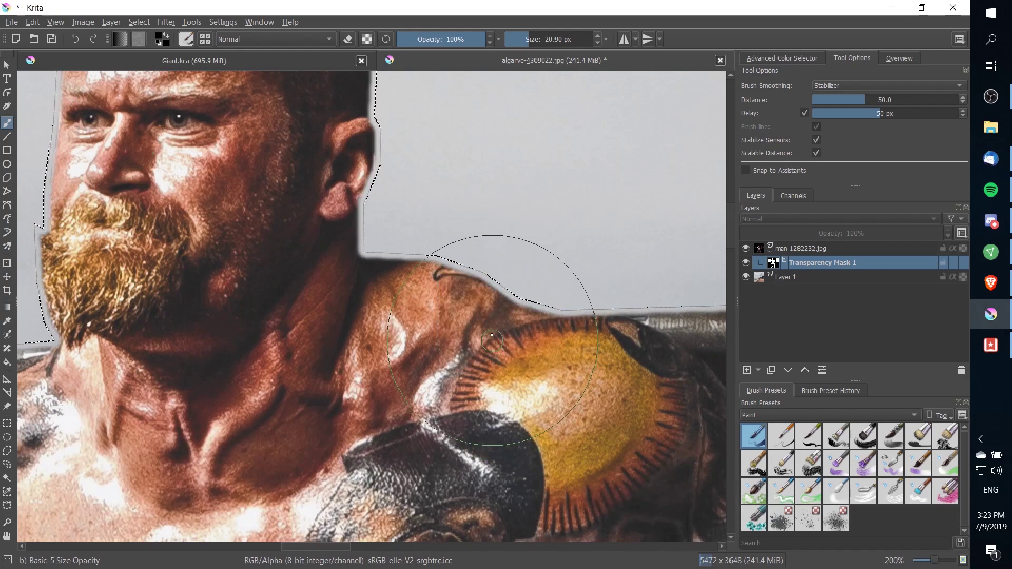
- Examine the stroked mask edge at pixel level along the man's shoulder and neck
scroll(481, 255, up, 3)
scroll(468, 376, up, 1)
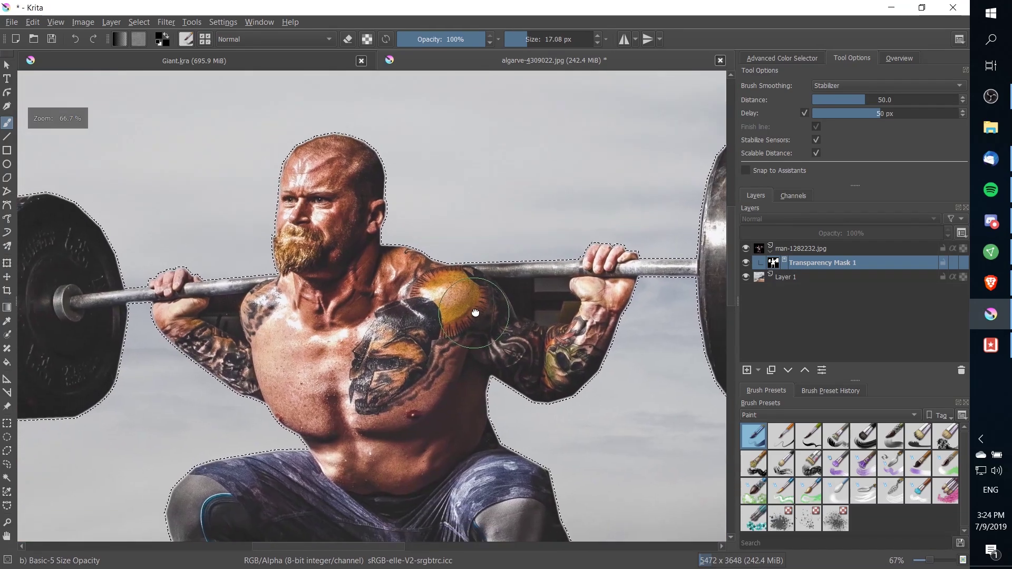
scroll(415, 284, up, 10)
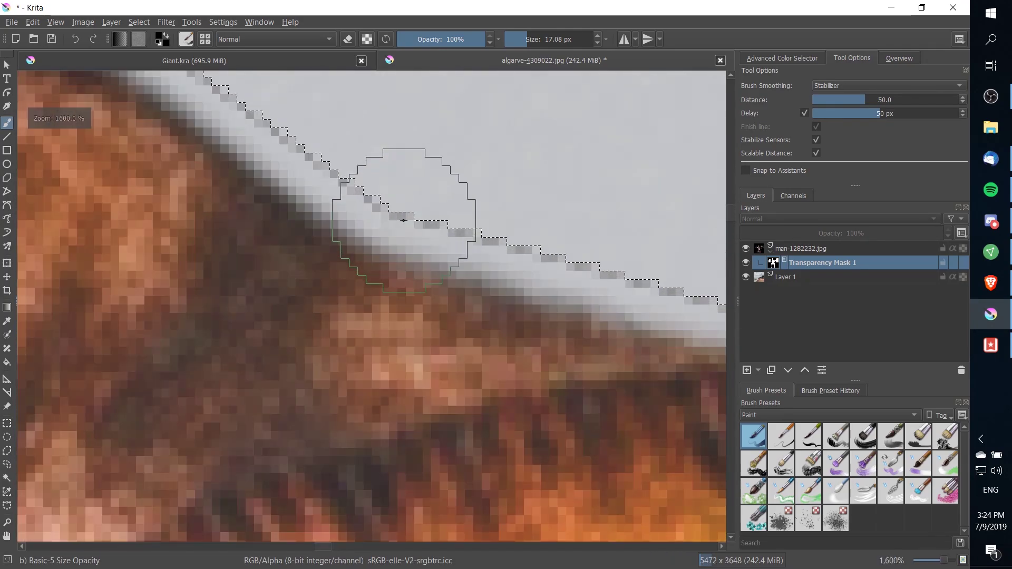
drag(404, 220, 295, 289)
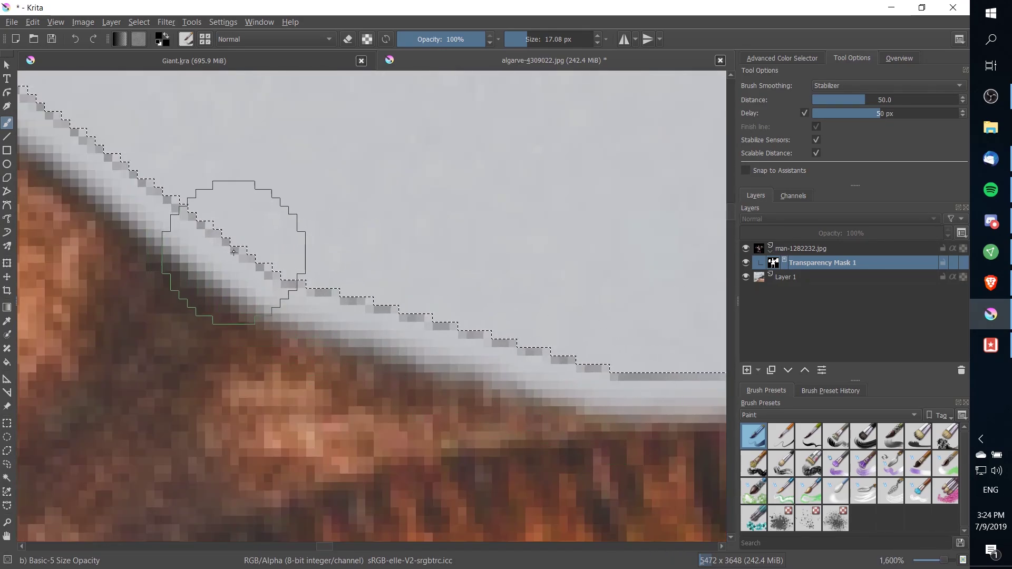
drag(214, 237, 266, 284)
drag(137, 185, 375, 302)
drag(224, 235, 364, 273)
drag(303, 242, 519, 290)
drag(295, 253, 449, 268)
drag(245, 221, 429, 240)
scroll(249, 211, down, 1)
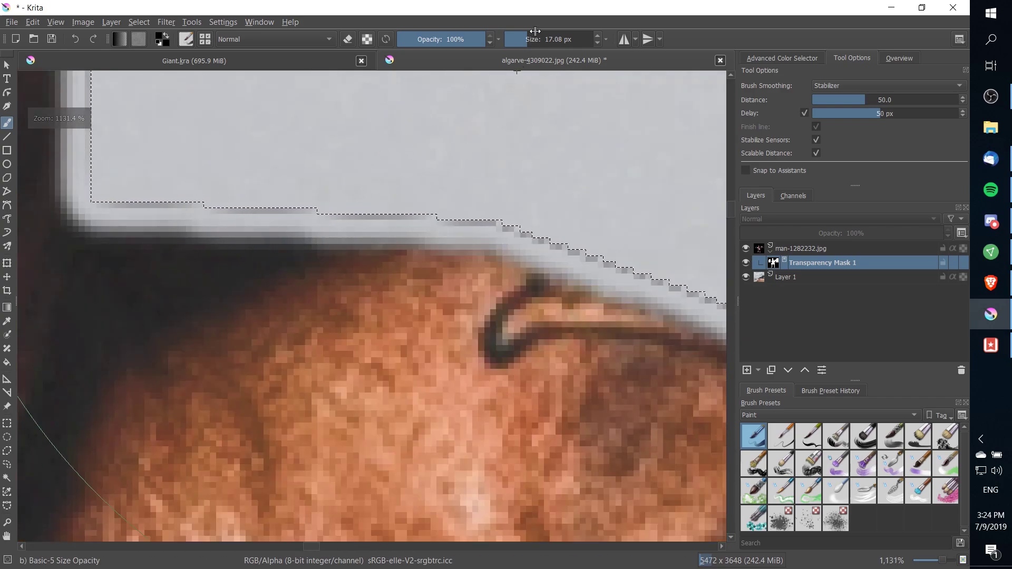
- Set the brush size to 6.40 px and stroke the selection on the transparency mask with the Current Brush type and black foreground color
click(519, 37)
key(minus)
drag(516, 36, 519, 39)
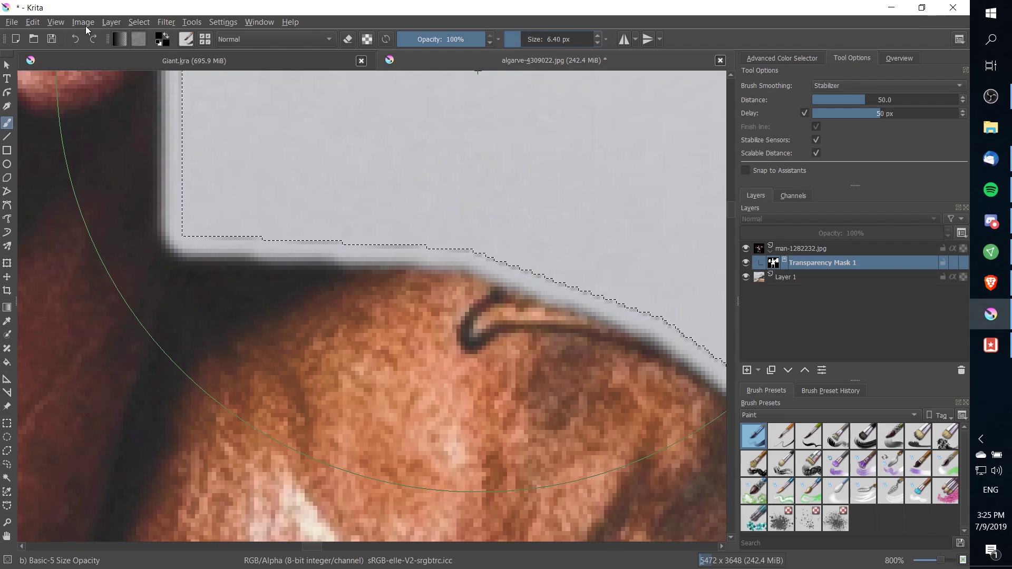
click(186, 38)
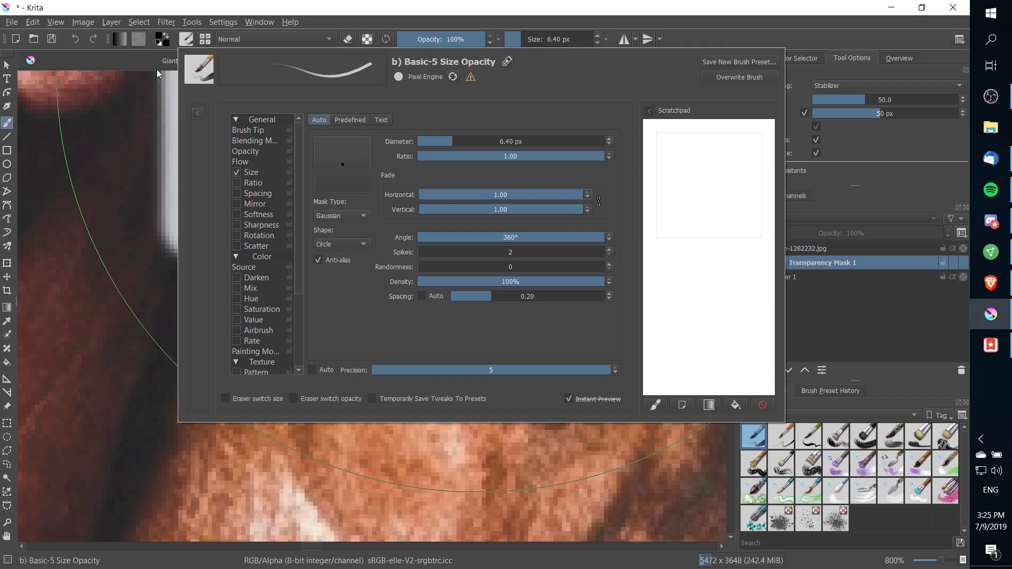
click(130, 66)
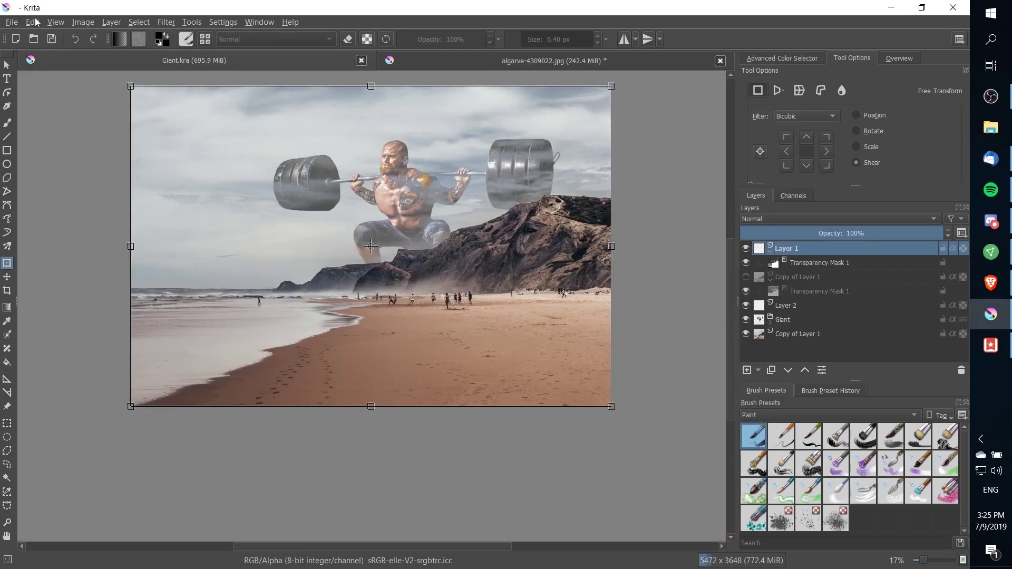
click(32, 21)
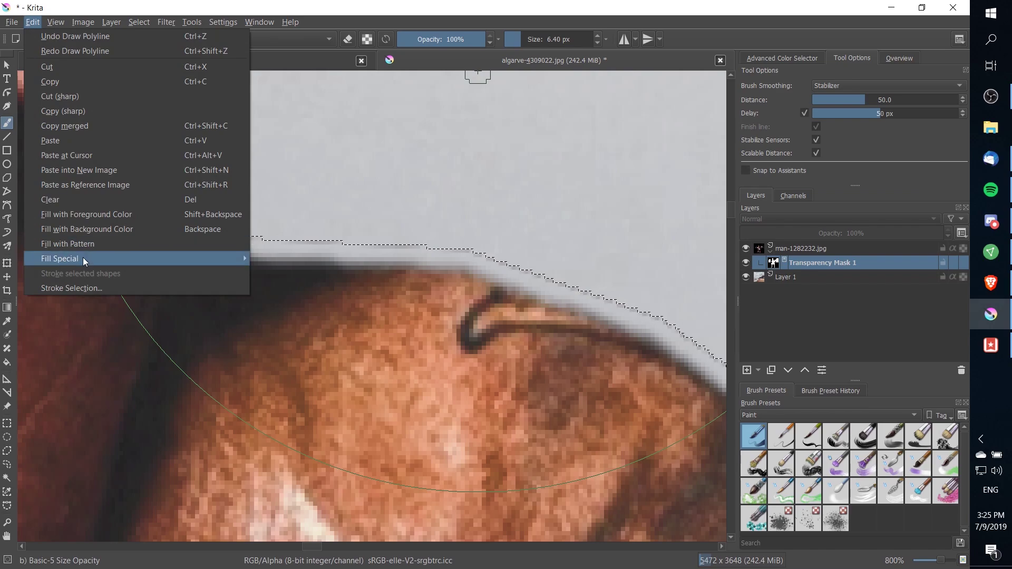
click(89, 289)
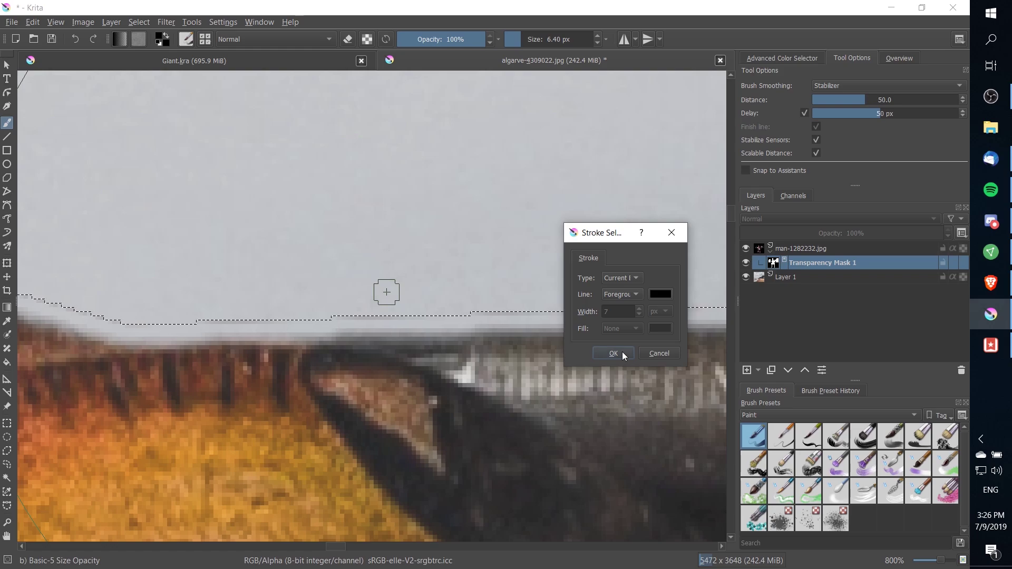
click(613, 353)
click(33, 22)
click(83, 292)
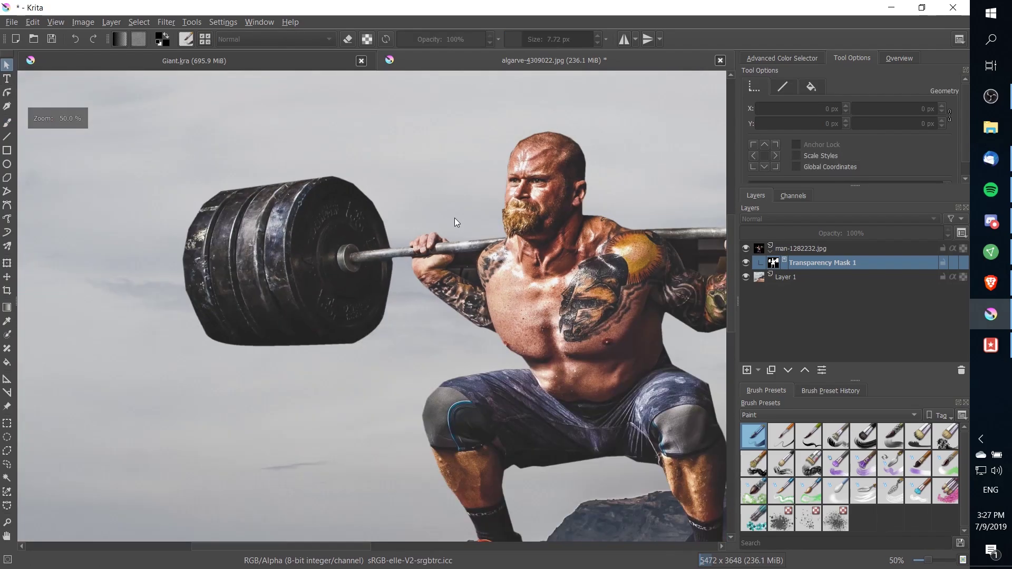
- Examine the enclosed areas between the man's arms, shoulders and the bar for leftover dark background
drag(592, 216, 378, 220)
drag(467, 305, 476, 275)
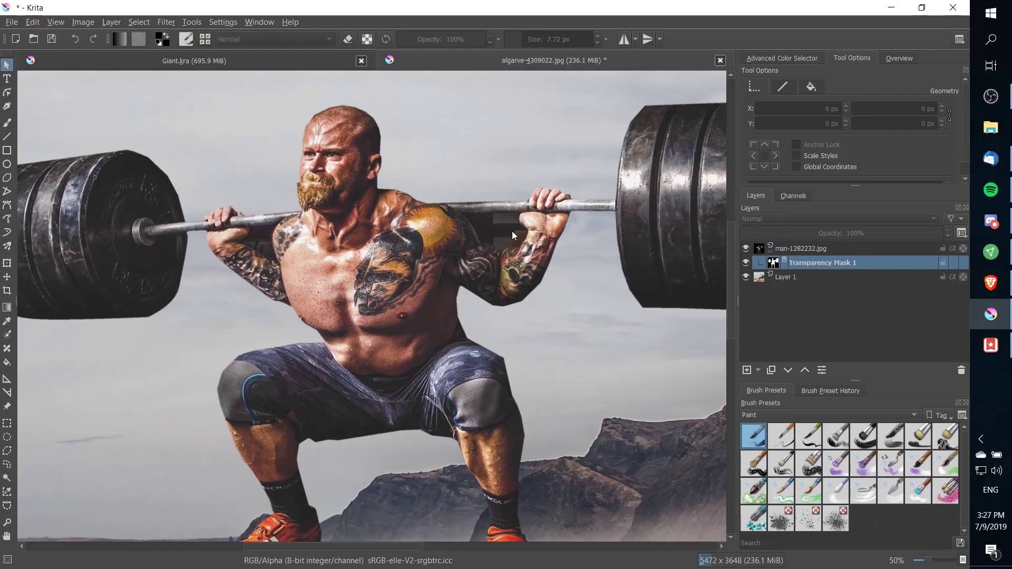
scroll(511, 232, right, 4)
scroll(344, 224, up, 4)
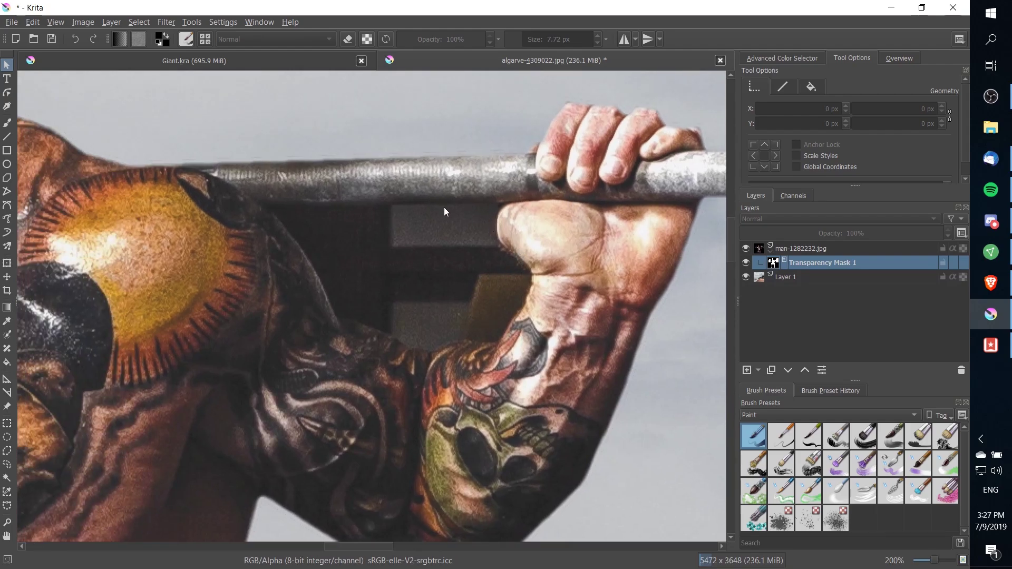
scroll(498, 330, left, 10)
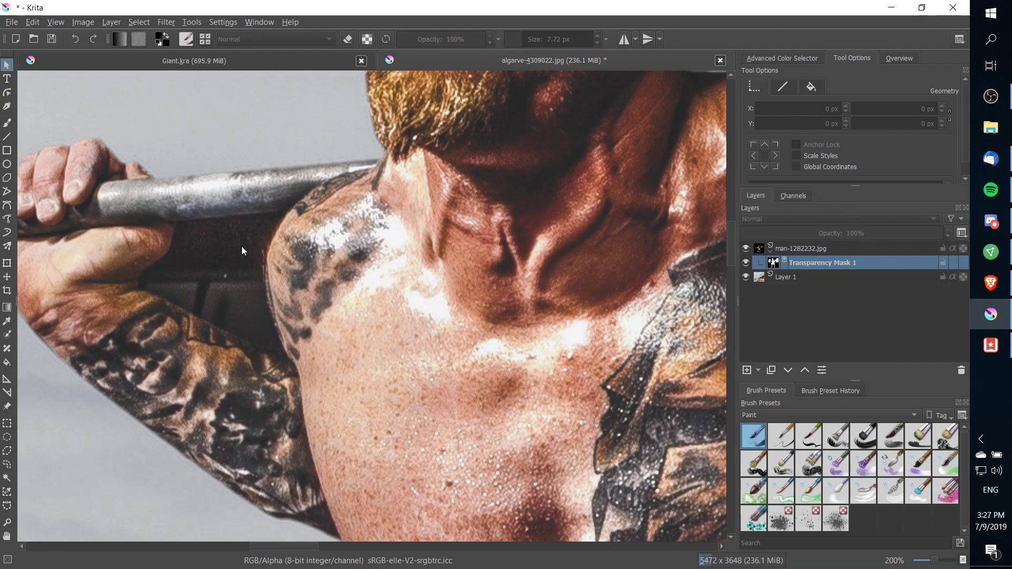
scroll(491, 346, down, 4)
drag(586, 349, 410, 342)
- Activate the freehand brush at 64.58 px and set the Stabilizer's distance to 23.8 and delay to 53 px
key(b)
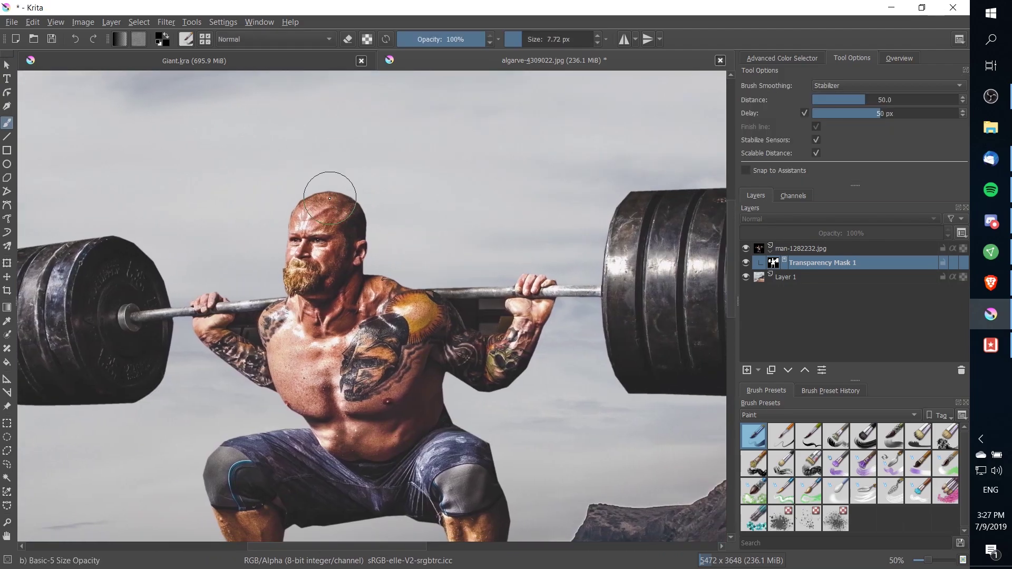
scroll(536, 257, up, 2)
click(541, 39)
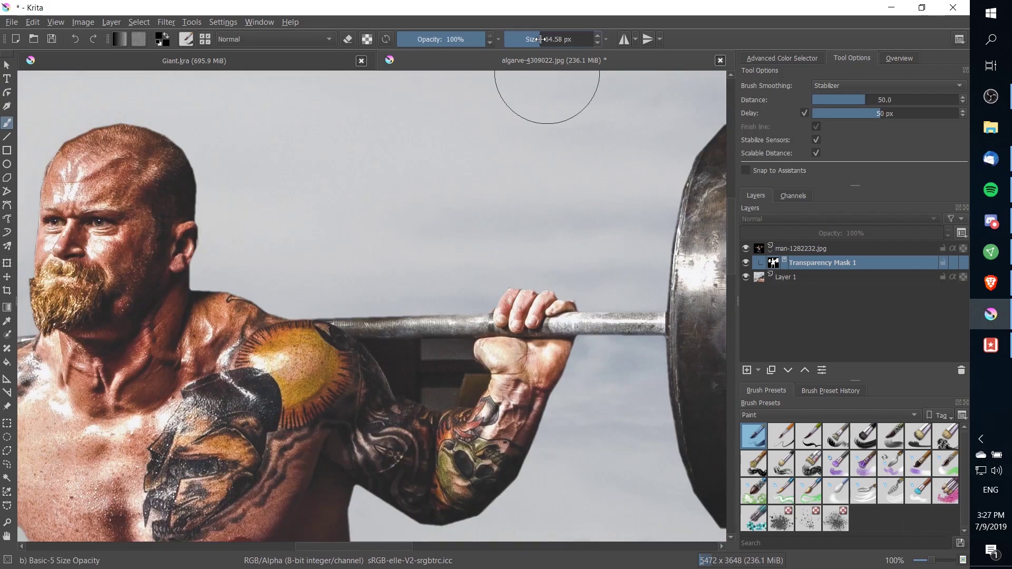
scroll(430, 369, up, 2)
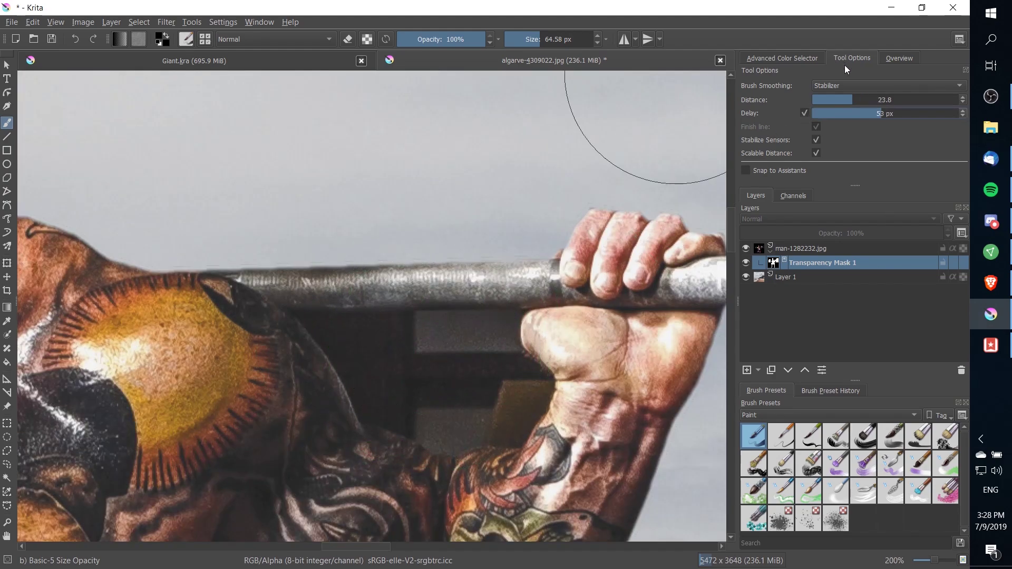
- Soften the brush tip for the gap between the bar and arm by setting horizontal and vertical fade to 0.28
drag(429, 367, 507, 360)
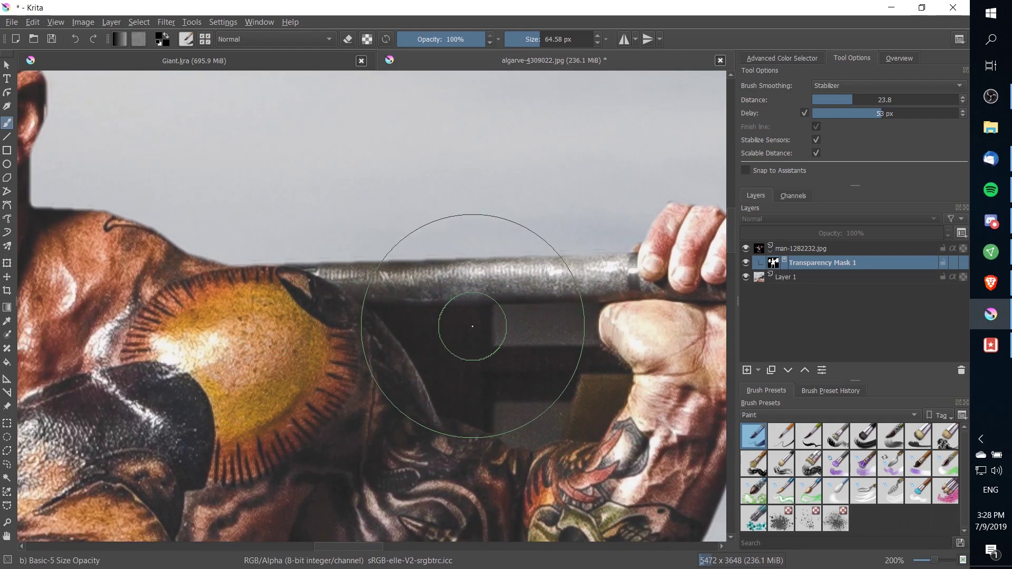
drag(473, 327, 699, 316)
drag(260, 318, 717, 319)
drag(433, 318, 516, 303)
drag(442, 380, 491, 319)
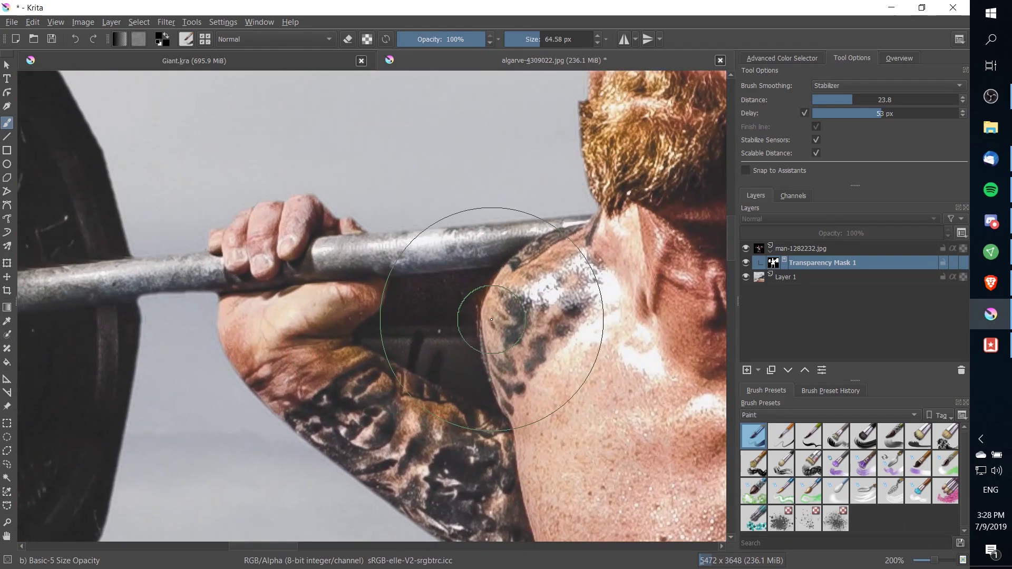
click(186, 38)
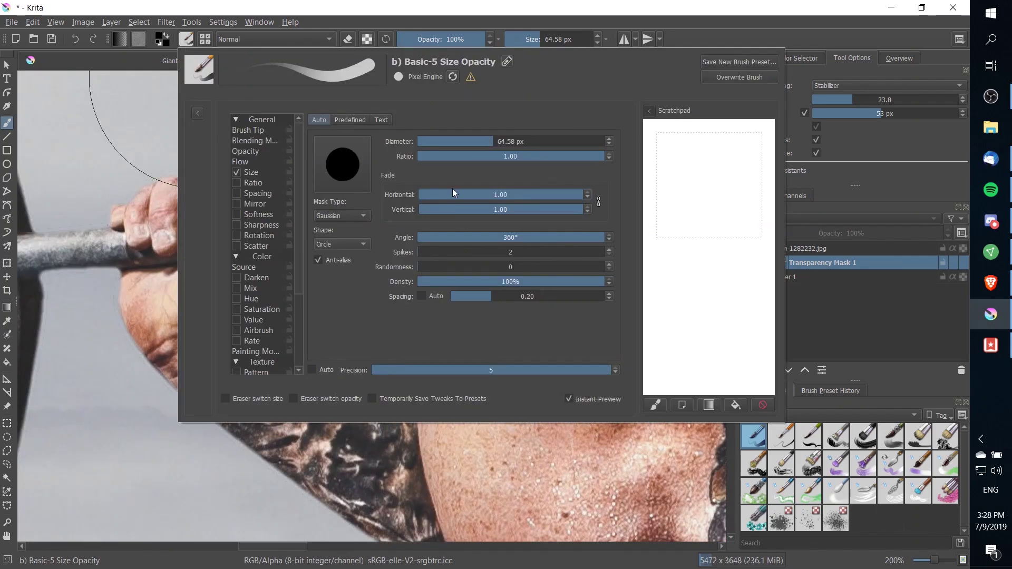
drag(449, 192, 469, 190)
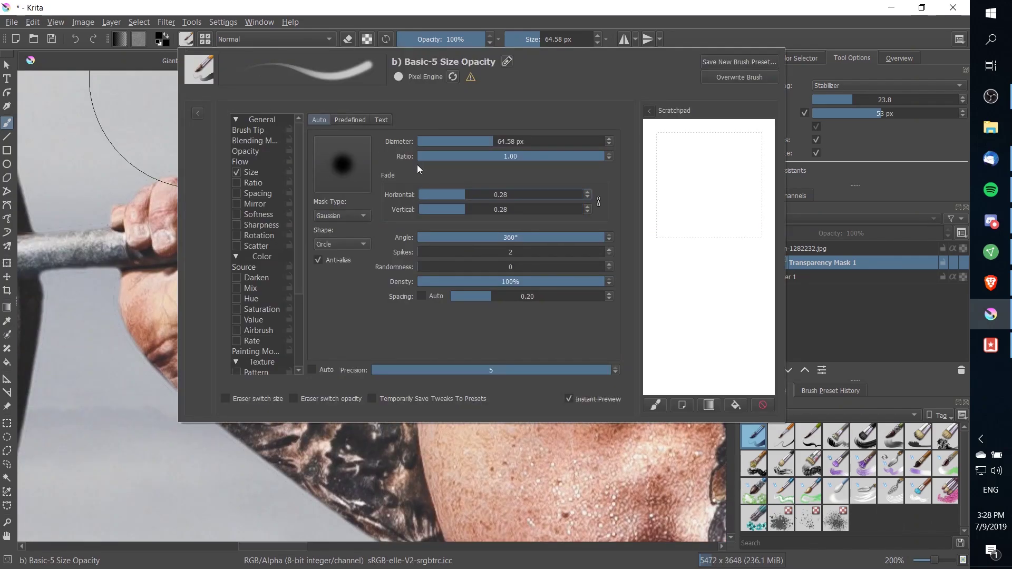
click(137, 63)
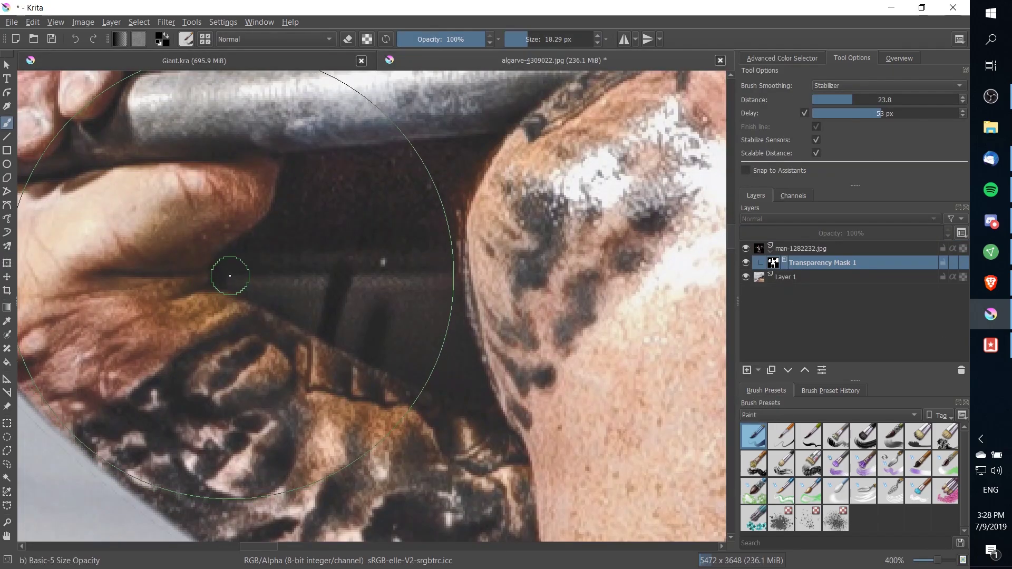
- Paint black on the mask with an 18.29 px brush around the inside border of the gap between forearm, bar and shoulder
drag(230, 276, 405, 353)
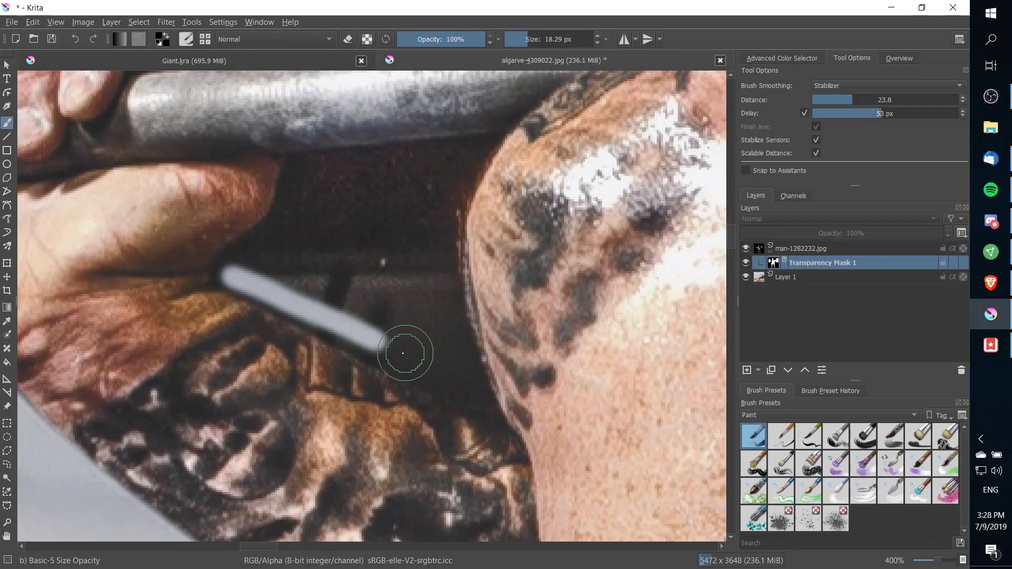
drag(315, 315, 374, 344)
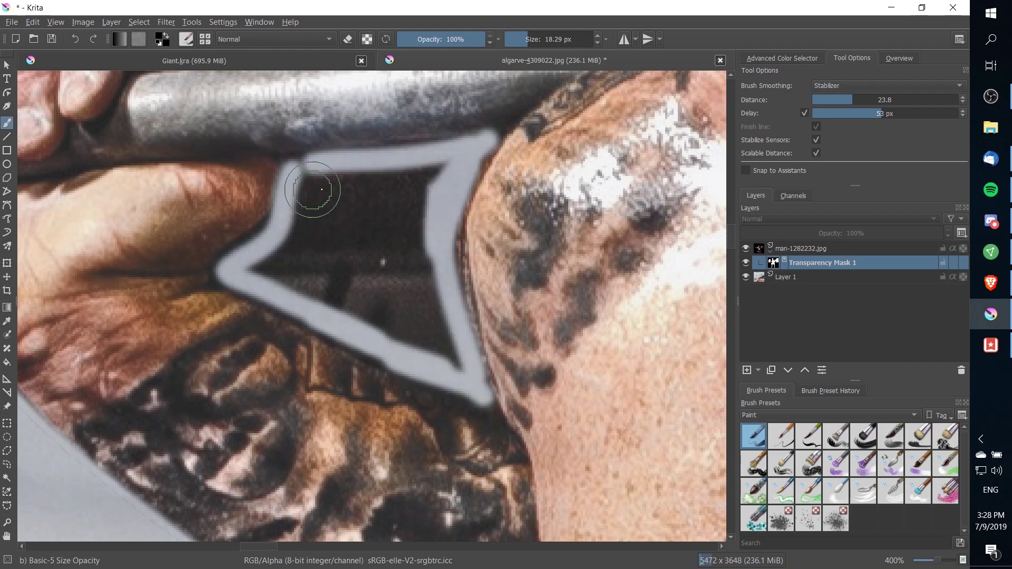
drag(322, 189, 313, 165)
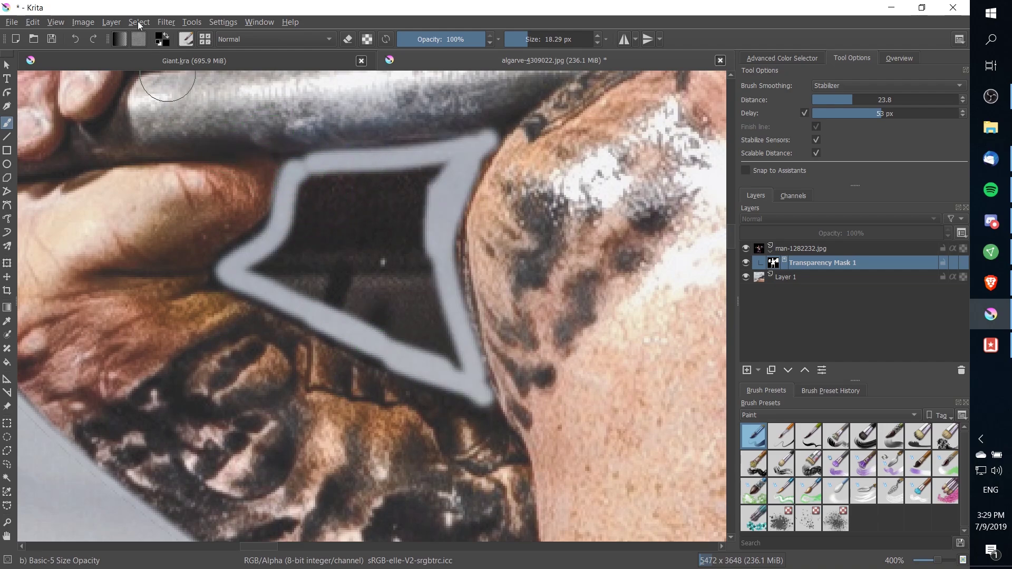
- Set the foreground color to white by entering fff as the color name
click(163, 42)
drag(416, 232, 421, 286)
double_click(600, 390)
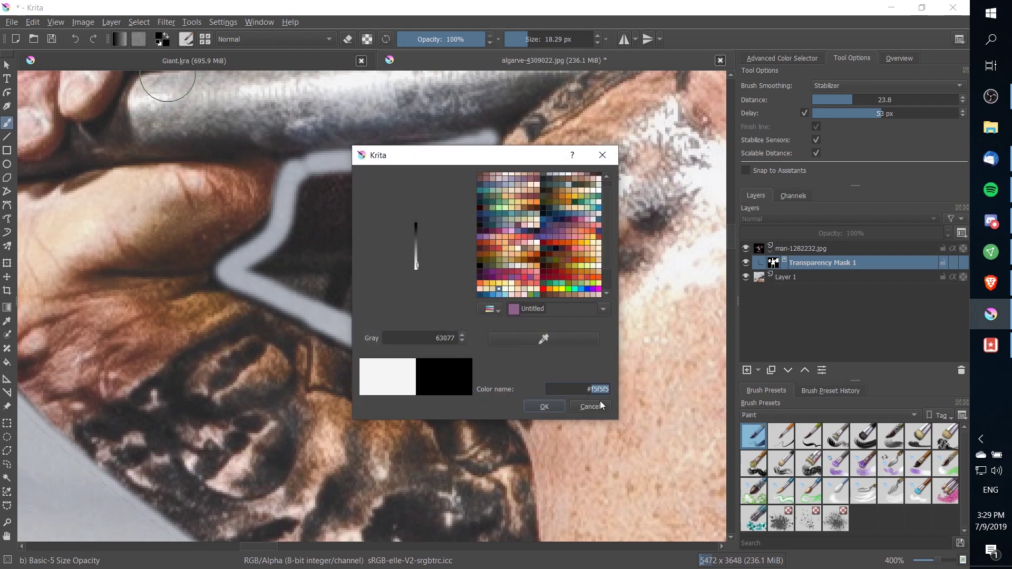
text(fff)
click(561, 407)
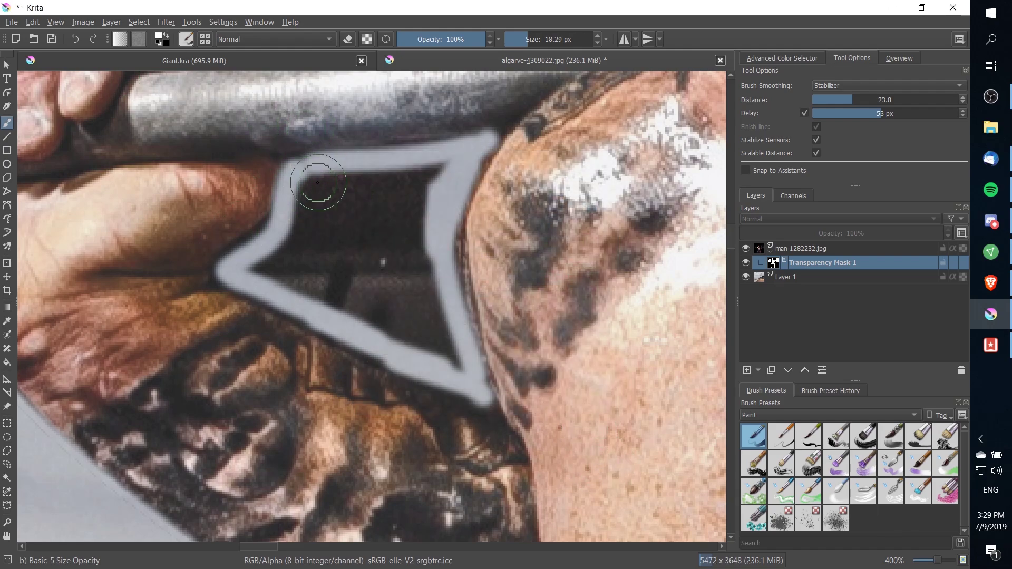
- Touch up the gap's edge with white and paint out the remaining background between the arms and bar in black
drag(309, 192, 413, 239)
scroll(416, 213, up, 1)
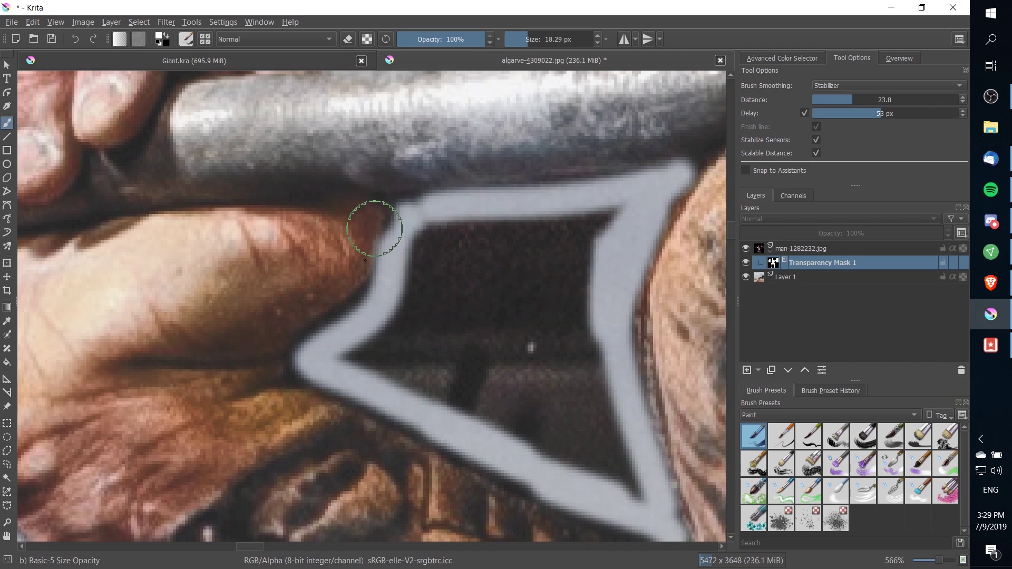
click(166, 35)
mouse_move(411, 206)
mouse_down()
mouse_move(434, 205)
mouse_move(413, 226)
mouse_move(533, 228)
mouse_move(623, 211)
mouse_move(418, 244)
mouse_move(501, 280)
mouse_move(571, 242)
mouse_move(574, 270)
mouse_move(499, 287)
mouse_move(564, 357)
mouse_move(560, 300)
mouse_move(537, 256)
mouse_move(467, 485)
mouse_up()
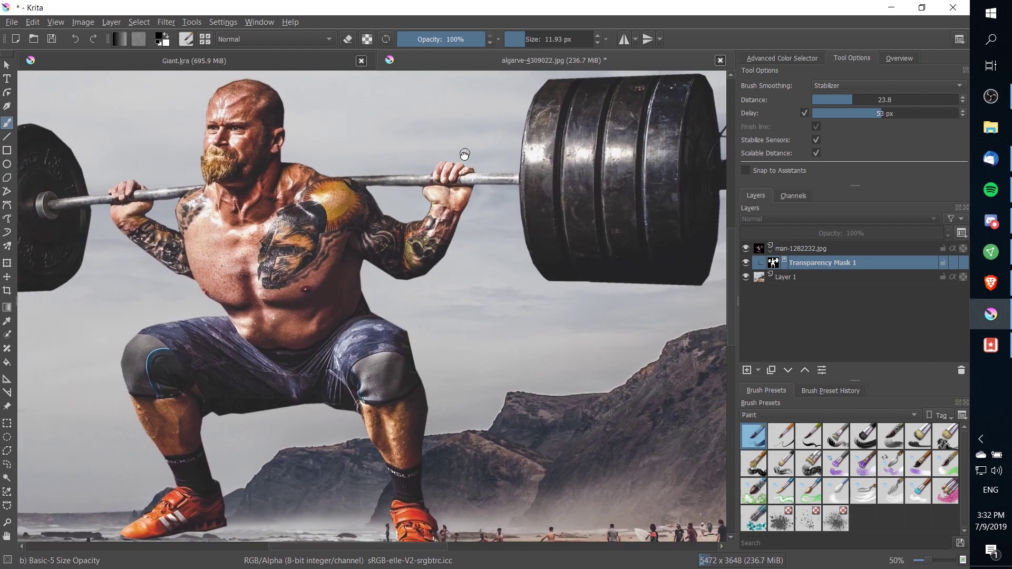
- Check the whole cutout against the beach and select the man-1282232.jpg layer
mouse_move(465, 155)
mouse_down()
mouse_move(416, 175)
mouse_move(526, 161)
mouse_up()
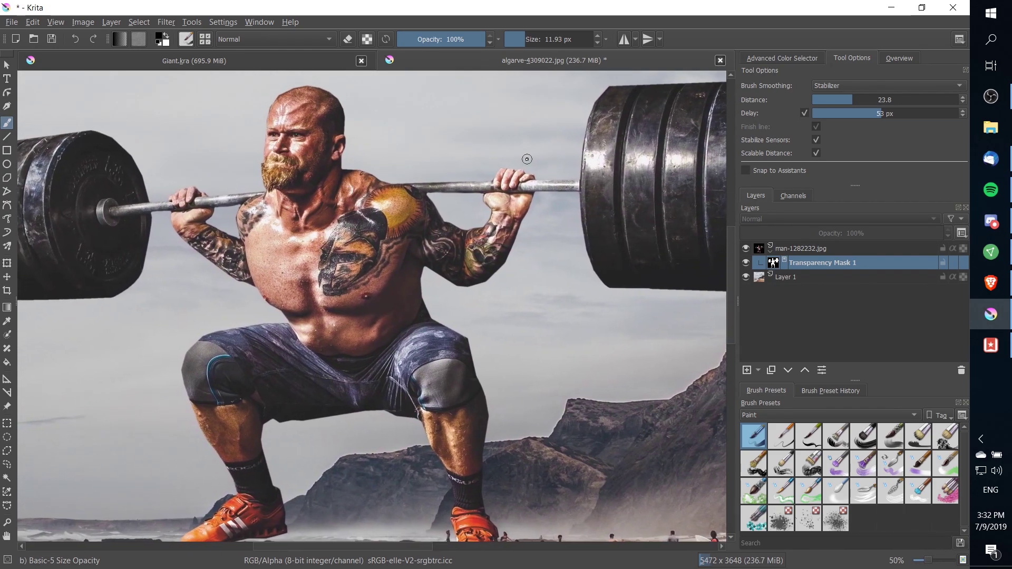
scroll(469, 152, down, 1)
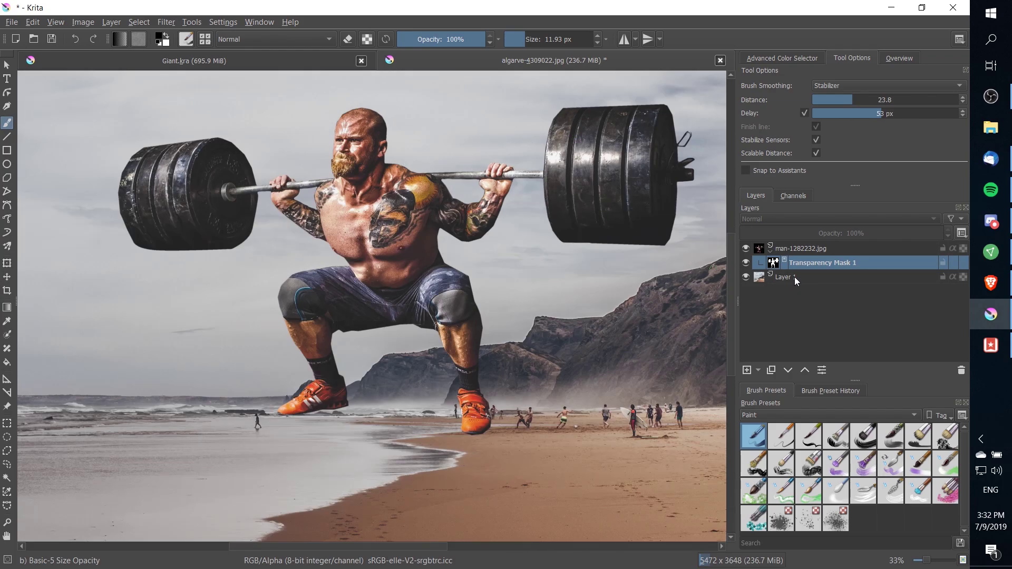
click(797, 249)
drag(492, 232, 417, 268)
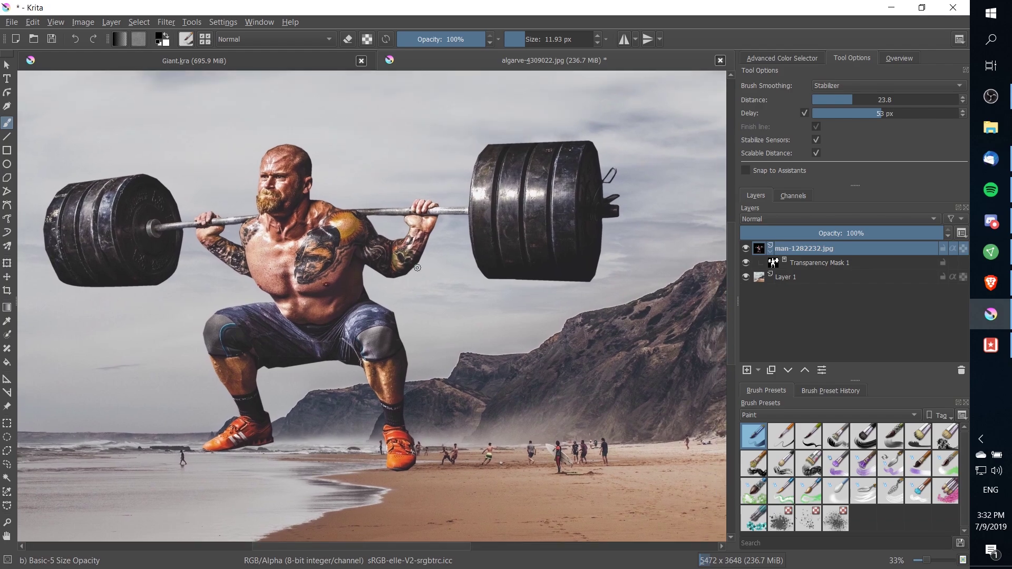
- Move the man-1282232.jpg layer horizontally so the weightlifter overlaps the cliffs, with one barbell plate over the highest ridge
scroll(422, 263, down, 1)
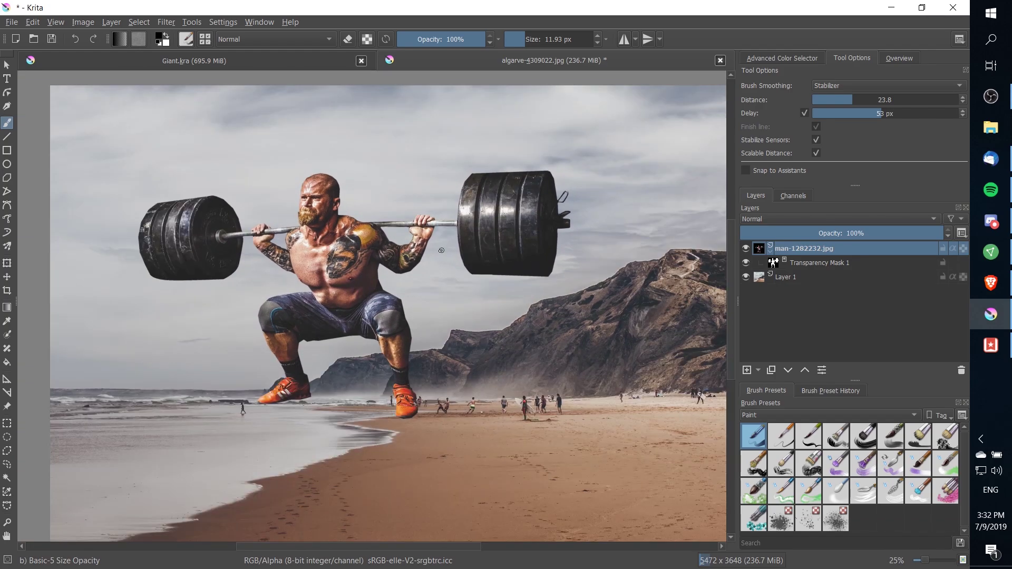
key(t)
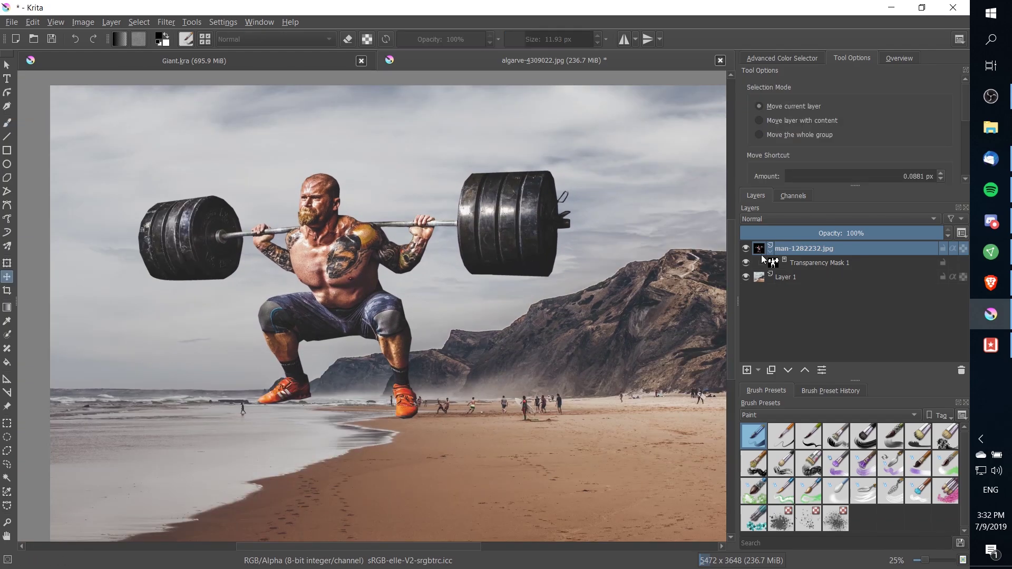
drag(409, 256, 556, 297)
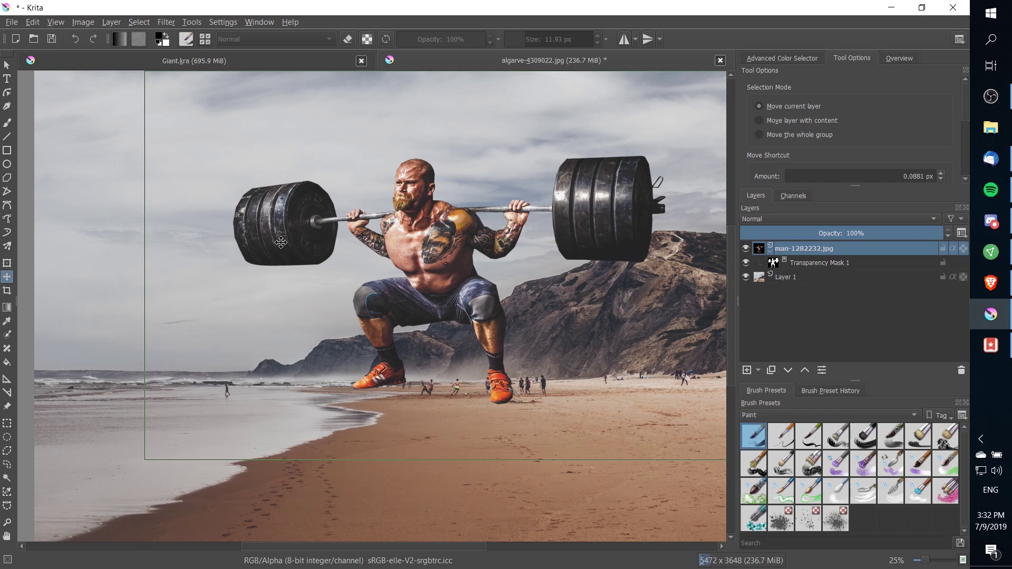
drag(570, 324, 520, 353)
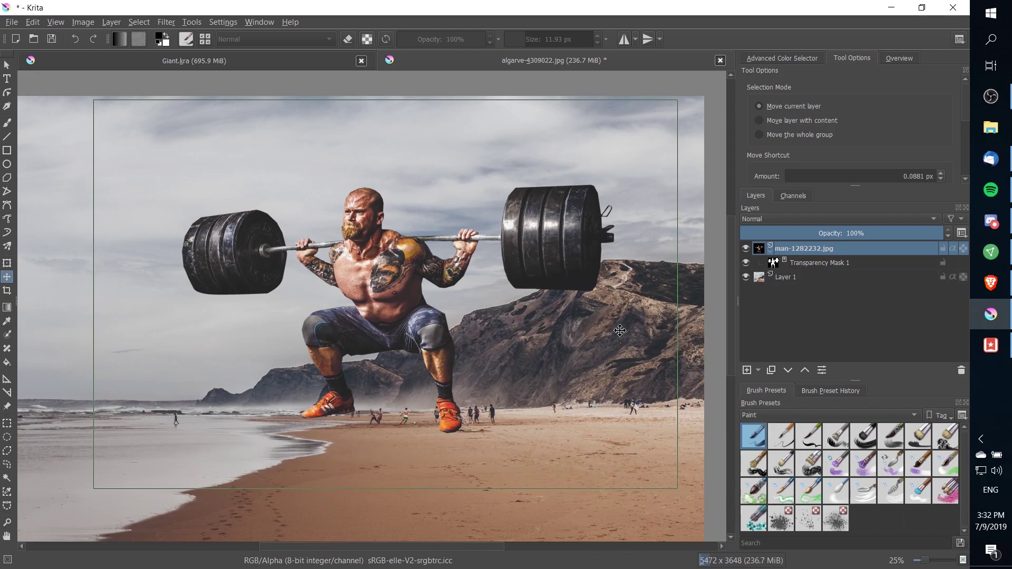
- Duplicate Layer 1 as TopBackground and place the copy above the man-1282232.jpg layer
click(798, 277)
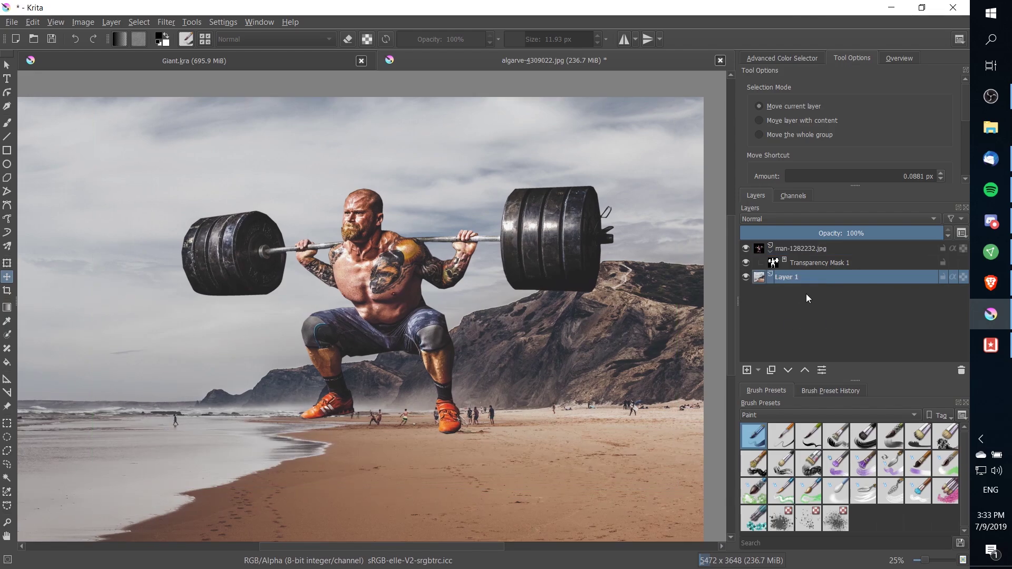
right_click(796, 282)
click(836, 114)
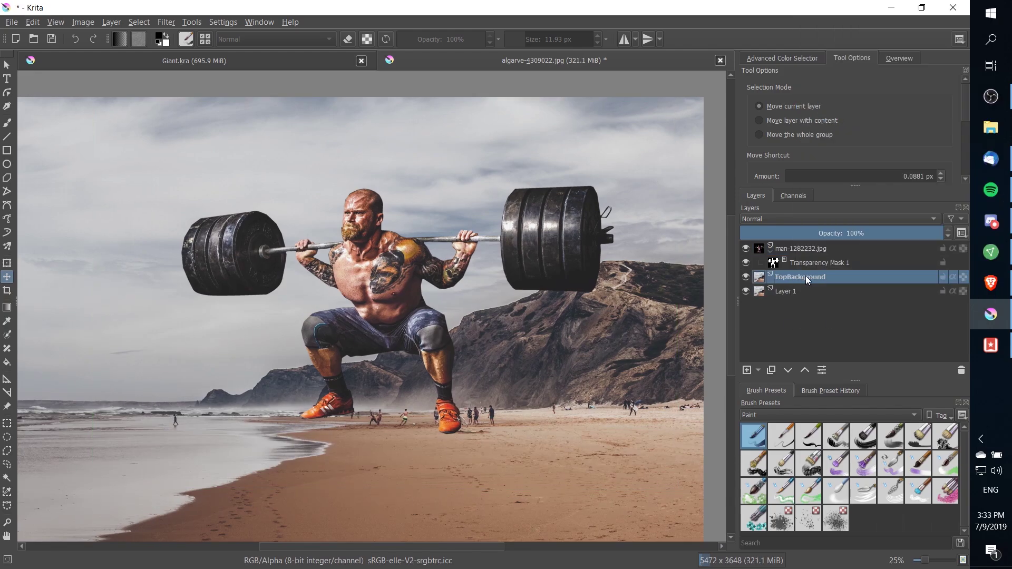
drag(799, 278, 811, 247)
drag(510, 248, 502, 225)
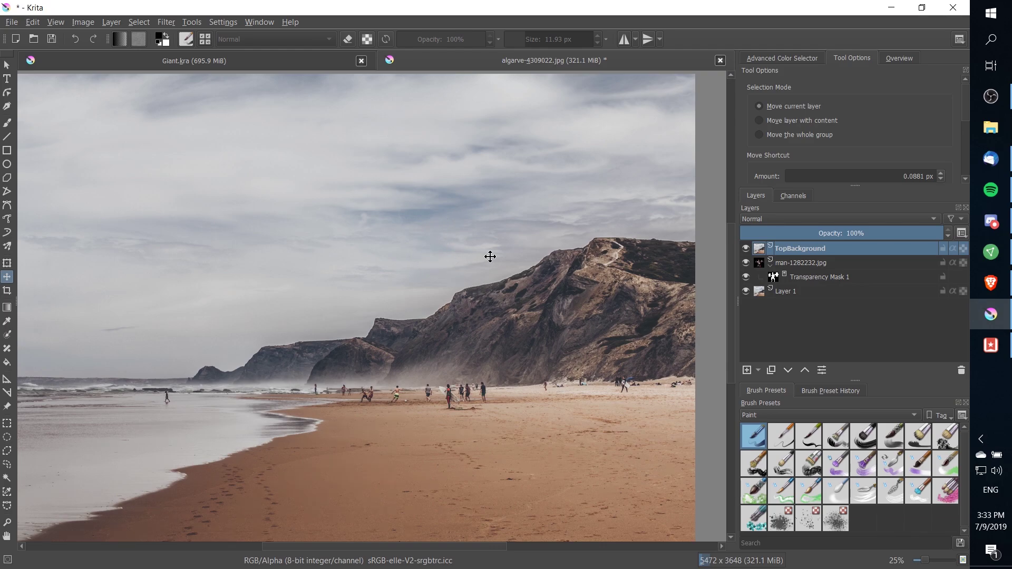
drag(401, 317, 447, 283)
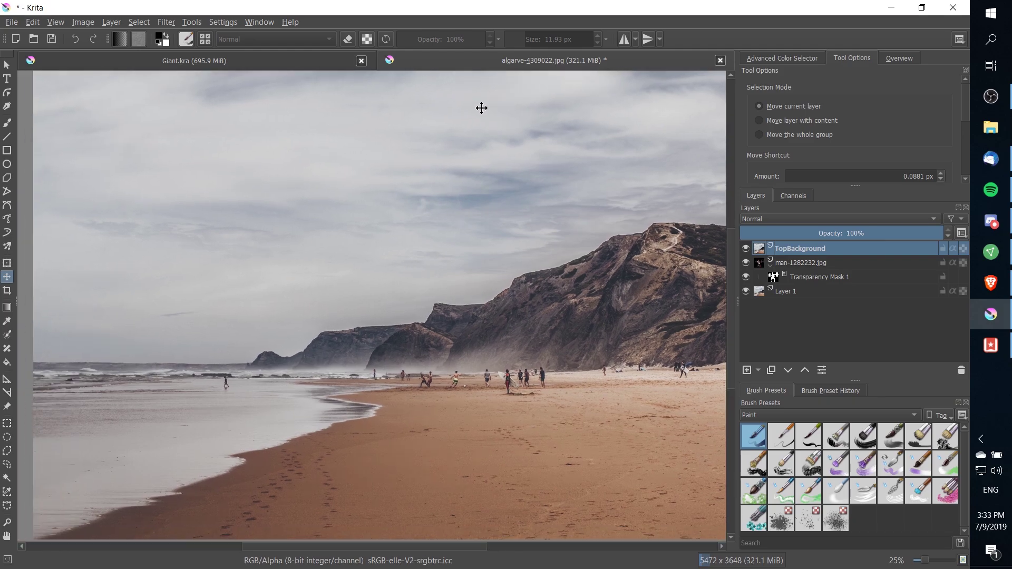
drag(464, 151, 447, 199)
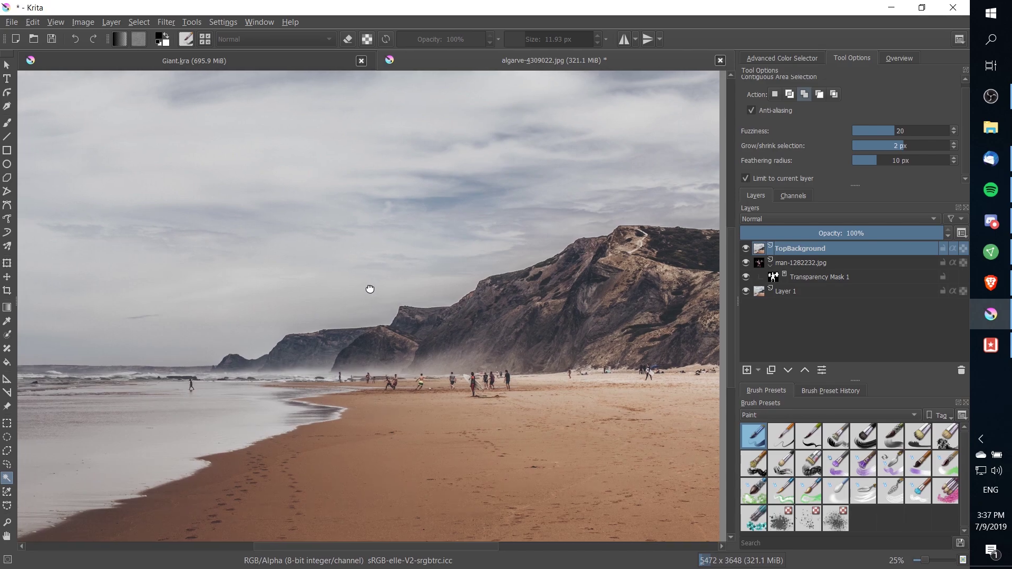
drag(373, 344, 353, 322)
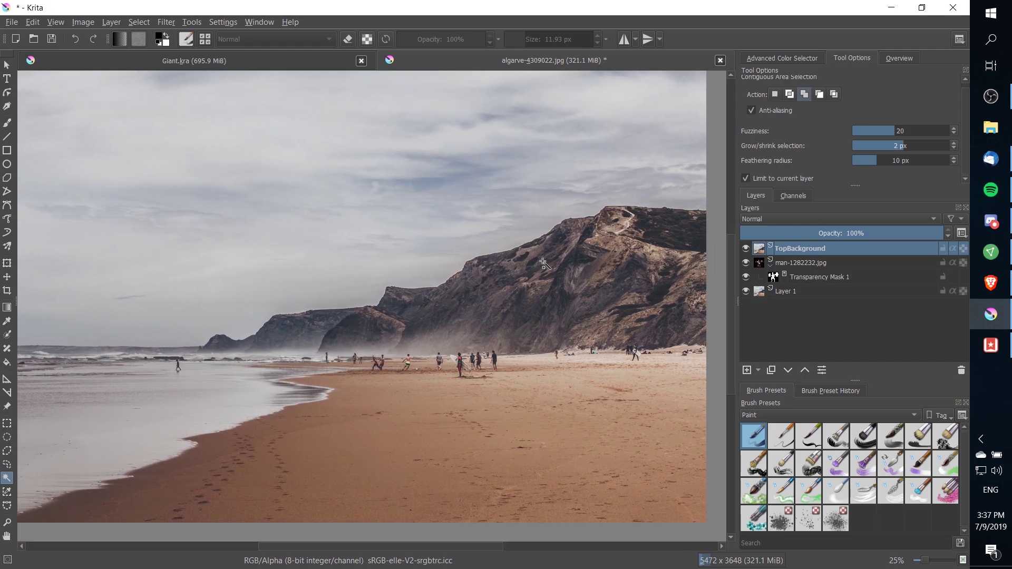
drag(497, 264, 545, 262)
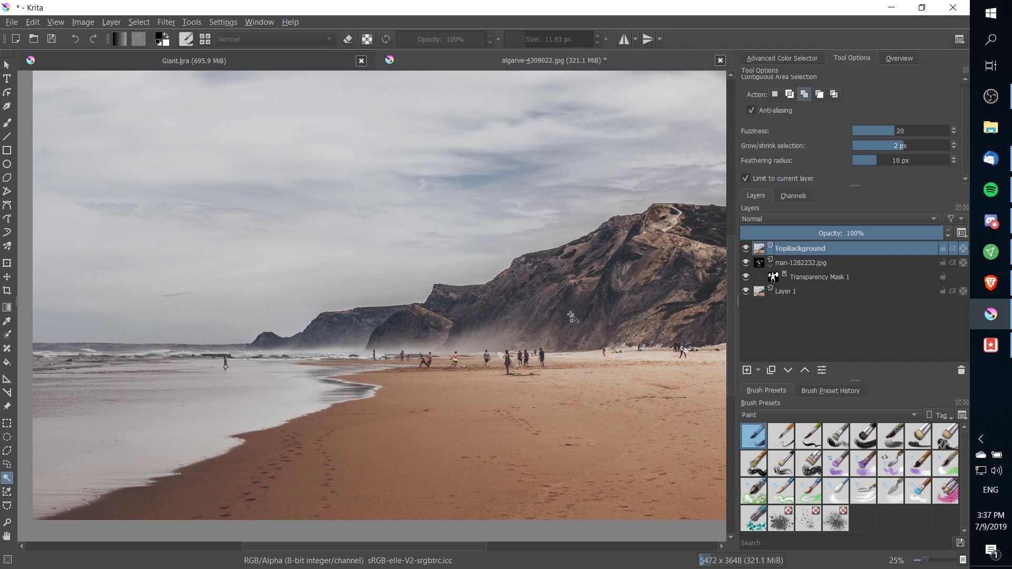
drag(550, 315, 510, 327)
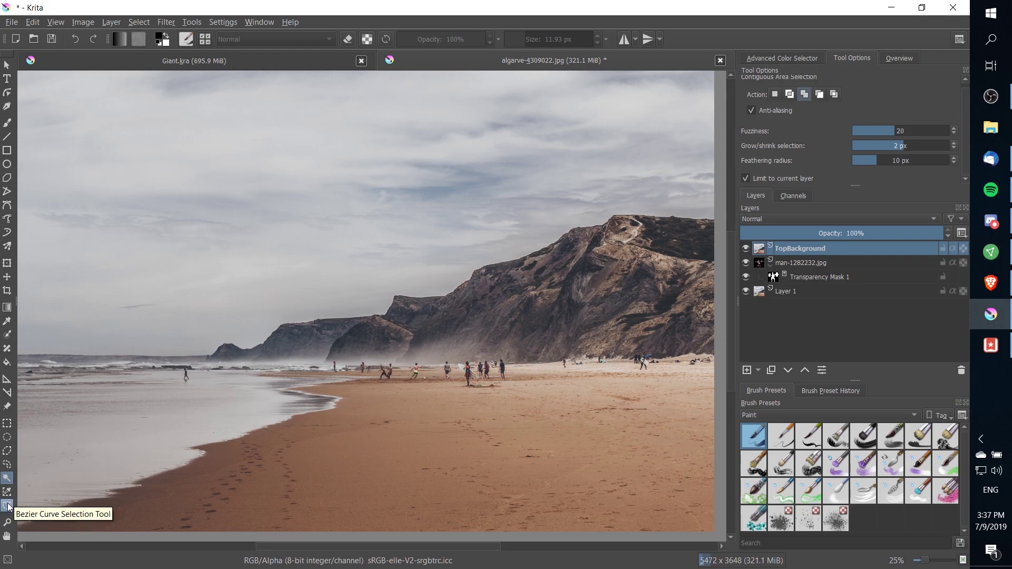
- Outline everything below the horizon and cliff ridge with the Bezier Curve Selection Tool and add it as a transparency mask on TopBackground
click(7, 506)
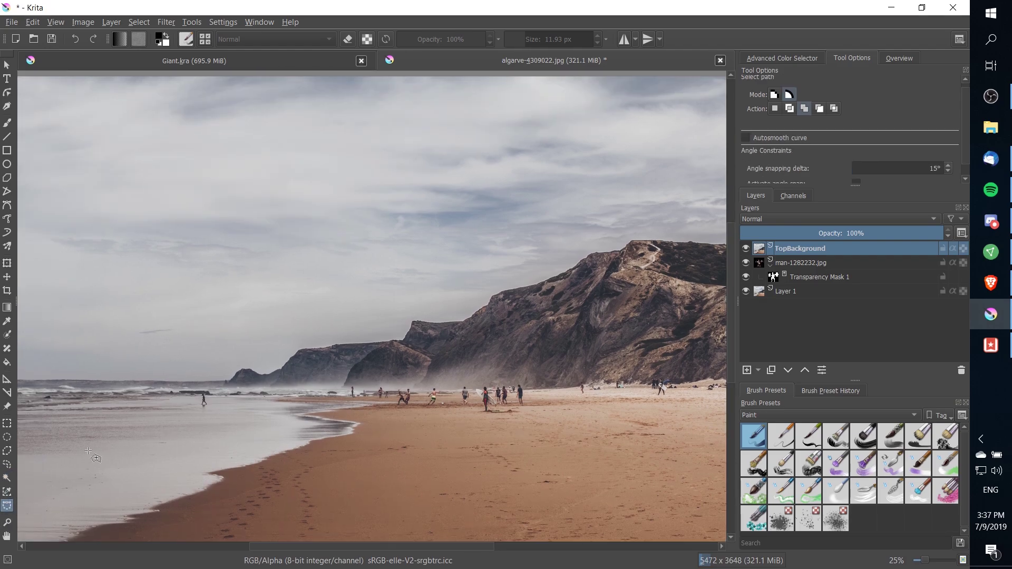
scroll(174, 372, up, 3)
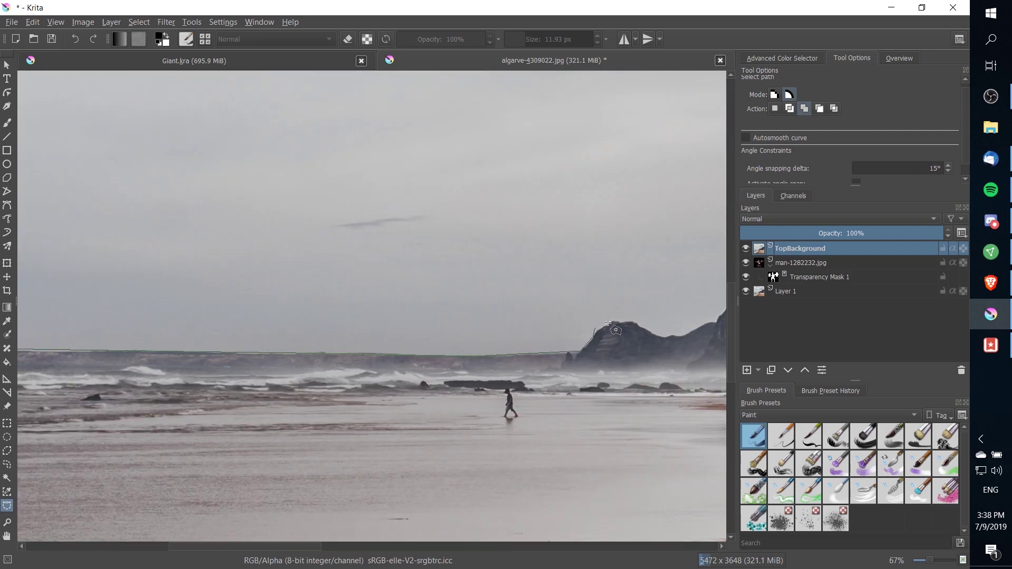
click(619, 319)
click(639, 322)
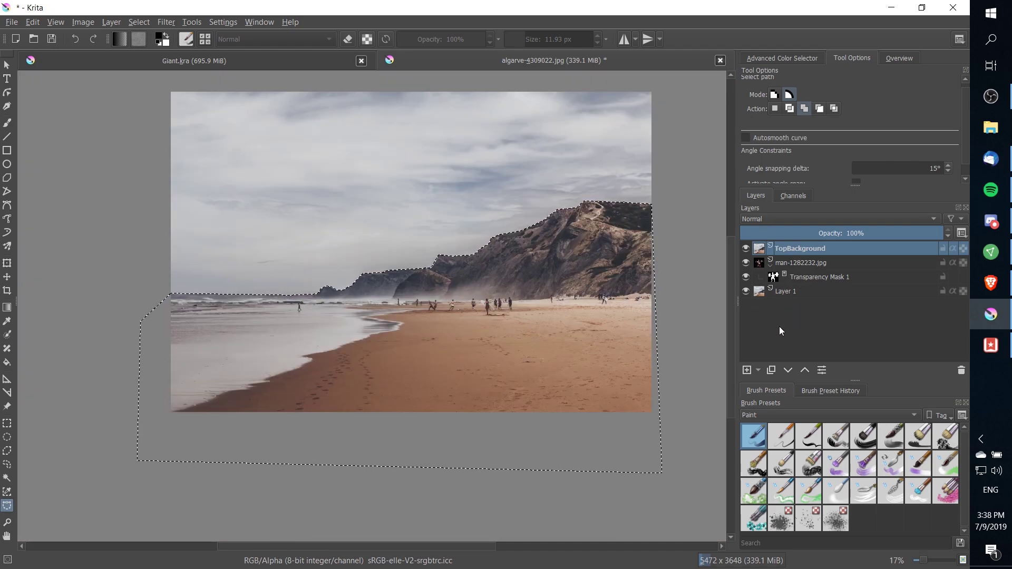
click(758, 371)
click(782, 486)
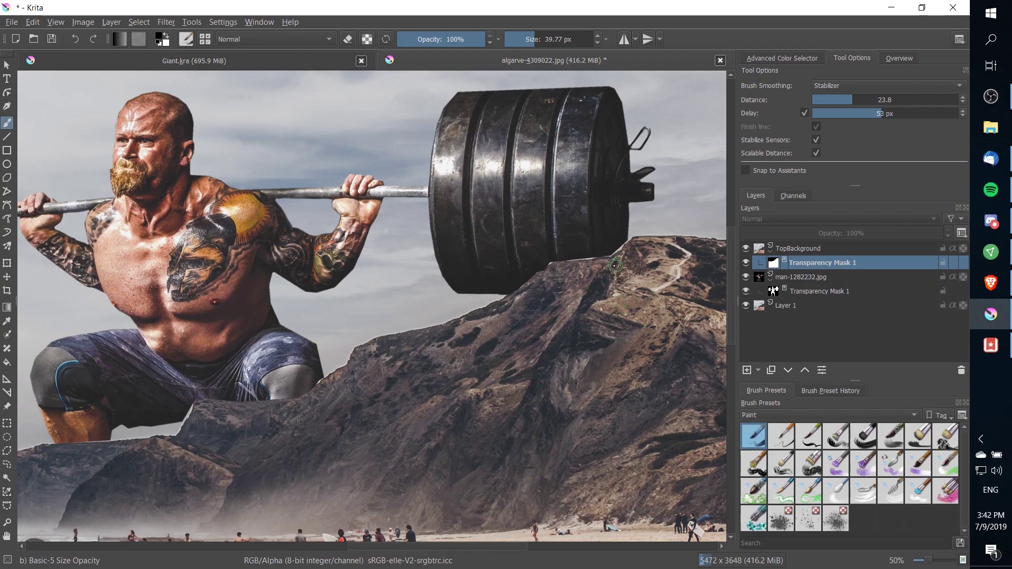
- Try a mask stroke on the cliff edge under the barbell plate and set the brush's horizontal and vertical fade to 0.47
scroll(610, 260, up, 5)
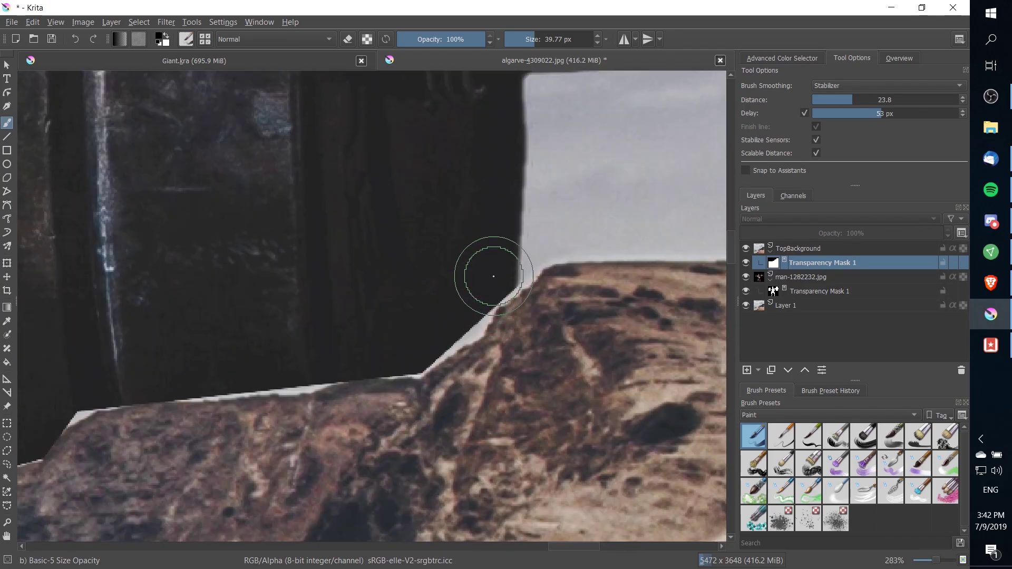
scroll(494, 276, down, 1)
drag(205, 371, 335, 340)
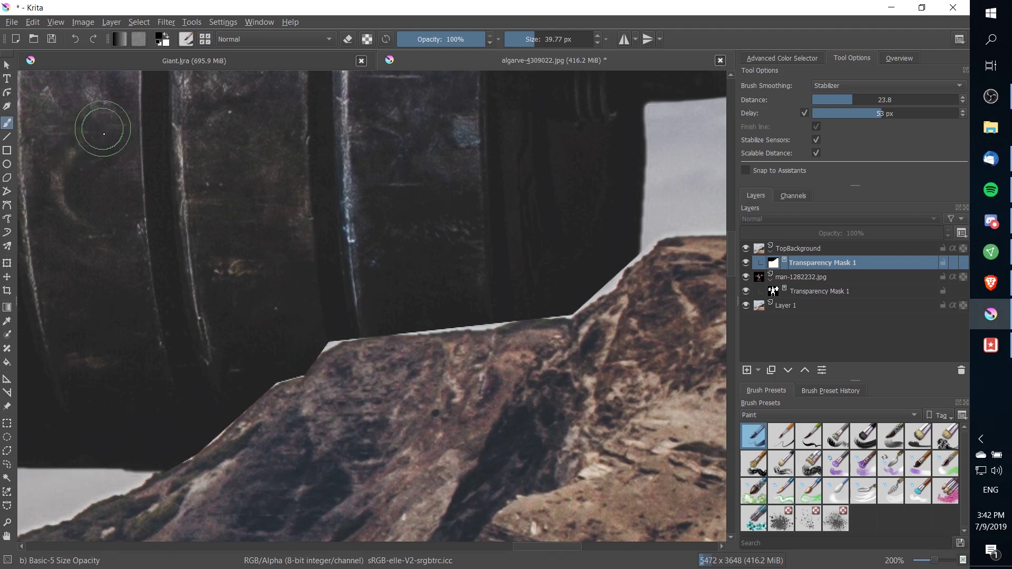
scroll(348, 298, up, 1)
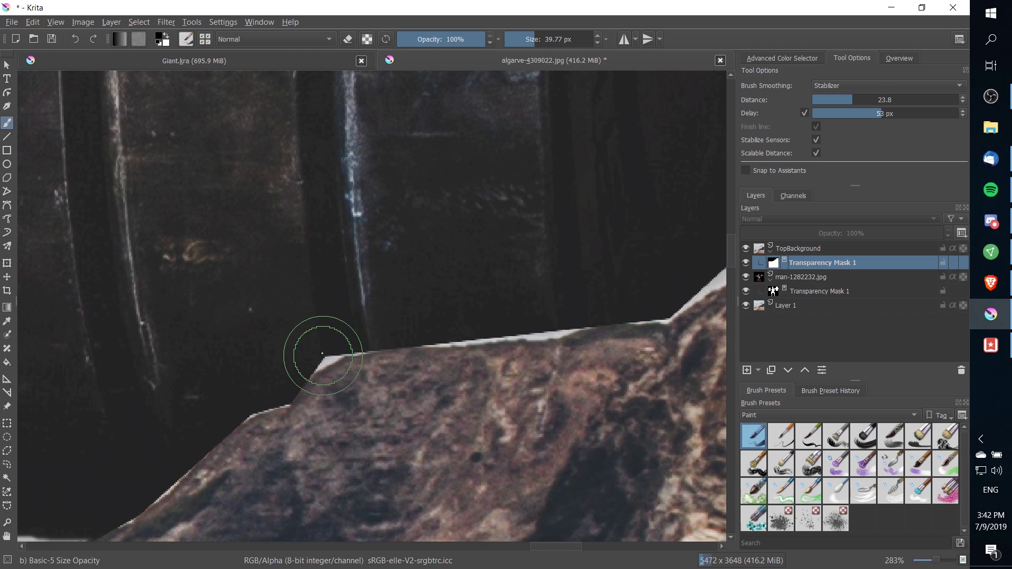
mouse_move(334, 343)
mouse_down()
mouse_move(399, 328)
mouse_move(347, 333)
mouse_move(301, 359)
mouse_up()
click(186, 39)
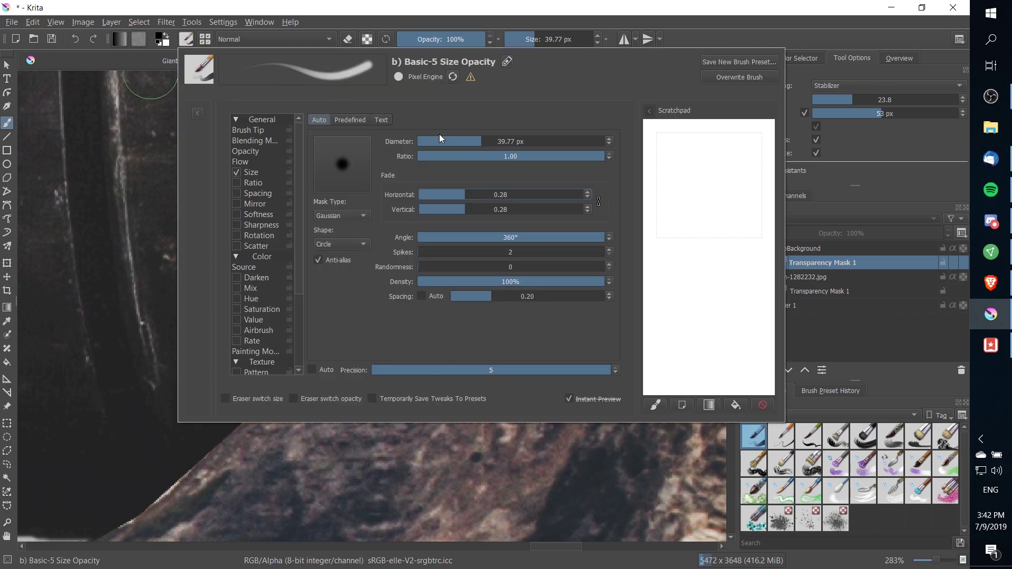
click(496, 194)
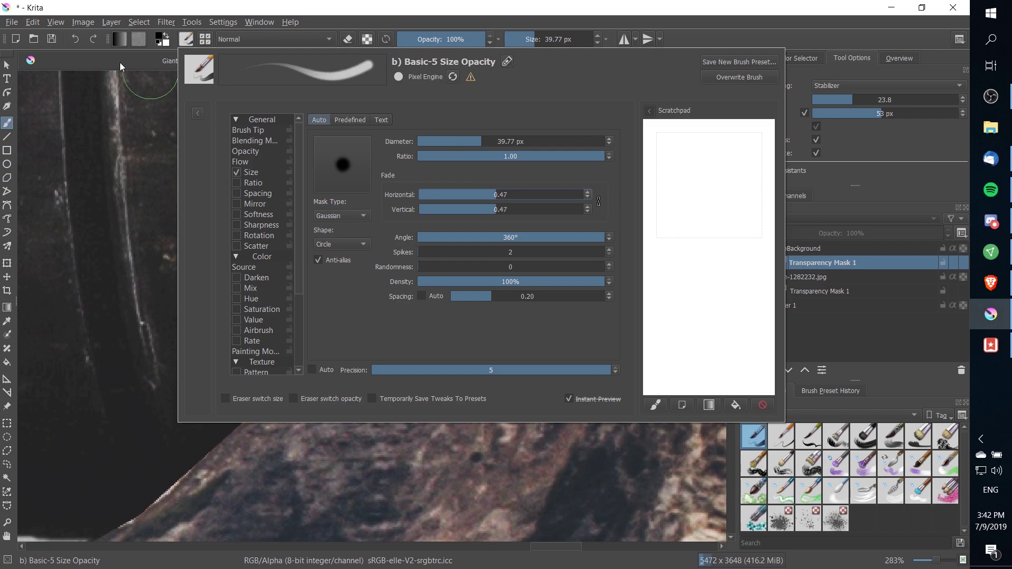
click(132, 59)
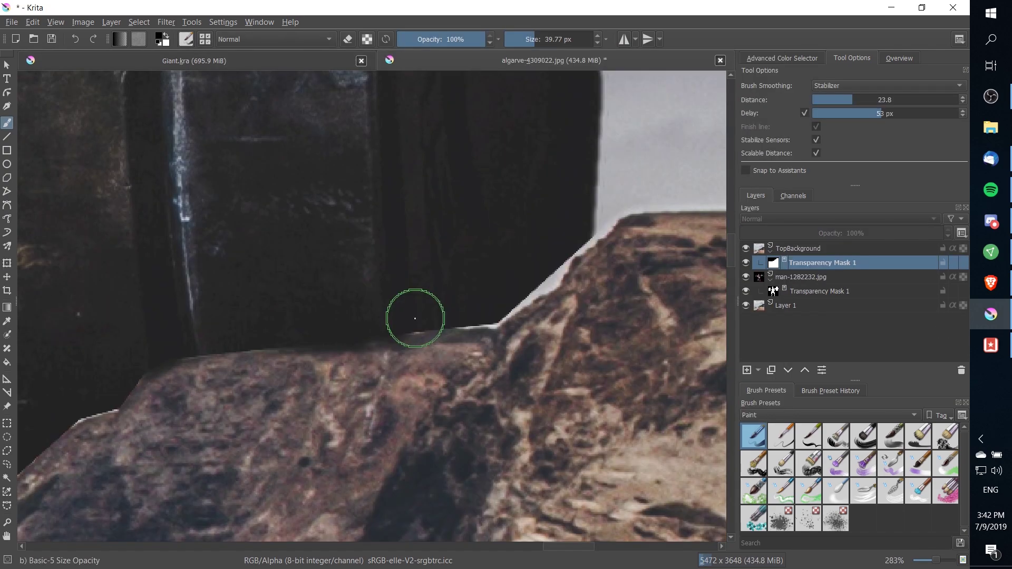
- Paint out the light fringe on TopBackground's transparency mask along the cliff edge below the barbell plate, the thighs and the lower leg
mouse_move(414, 317)
mouse_down()
mouse_move(473, 316)
mouse_move(500, 289)
mouse_move(477, 315)
mouse_move(560, 248)
mouse_up()
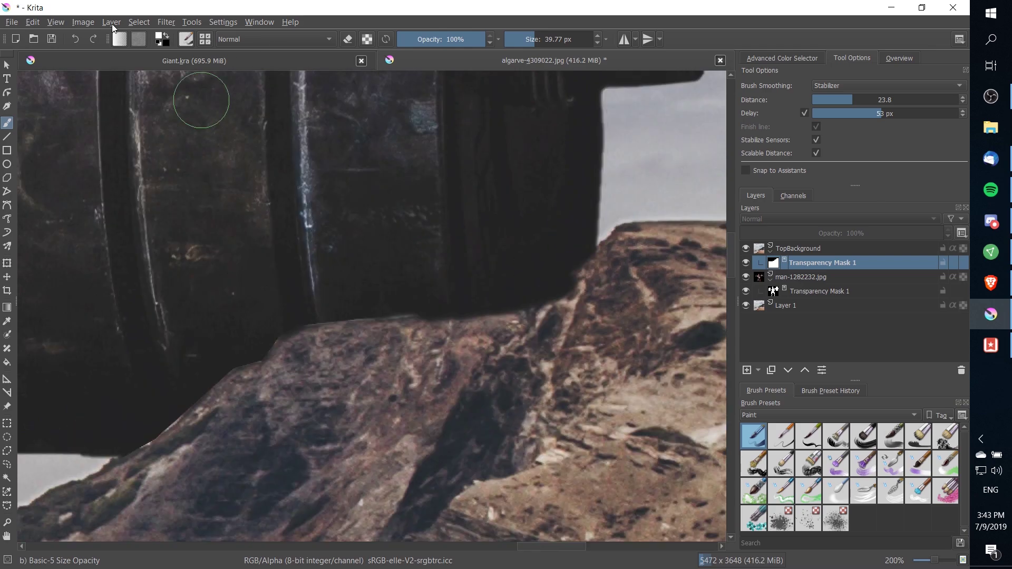
mouse_move(442, 308)
mouse_down()
mouse_move(411, 326)
mouse_move(584, 286)
mouse_move(613, 264)
mouse_move(526, 321)
mouse_move(416, 330)
mouse_move(530, 324)
mouse_move(421, 328)
mouse_move(497, 328)
mouse_up()
mouse_move(100, 343)
mouse_down()
mouse_move(337, 349)
mouse_move(506, 337)
mouse_move(586, 297)
mouse_move(577, 269)
mouse_up()
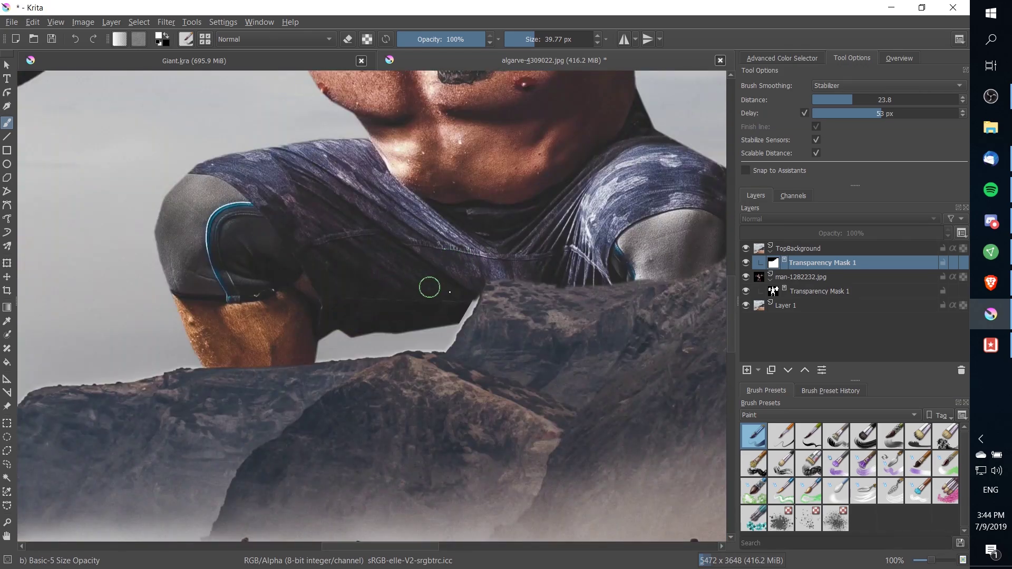
drag(562, 289, 387, 310)
drag(473, 297, 469, 298)
scroll(470, 297, up, 3)
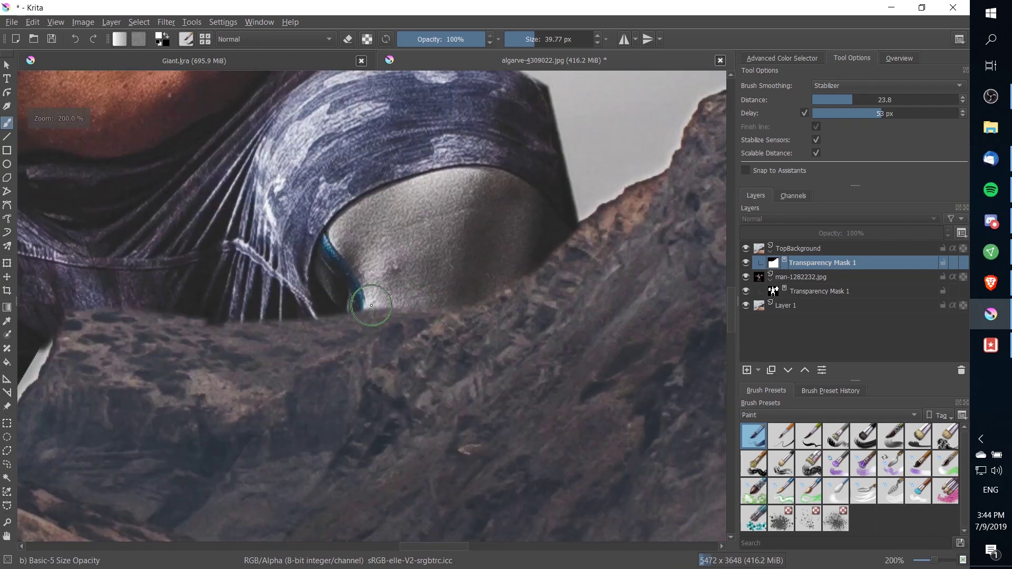
scroll(616, 279, down, 1)
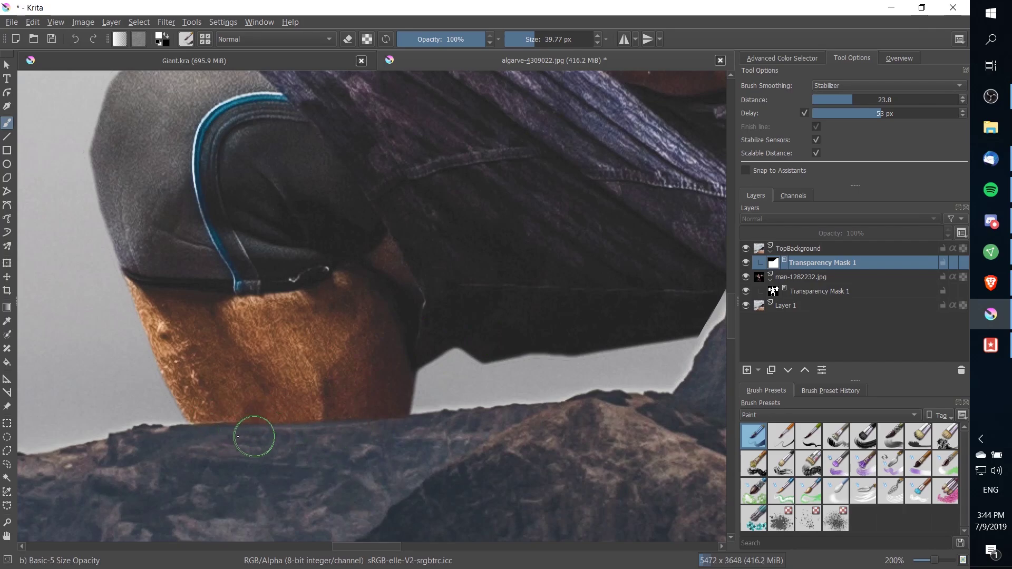
drag(602, 376, 398, 417)
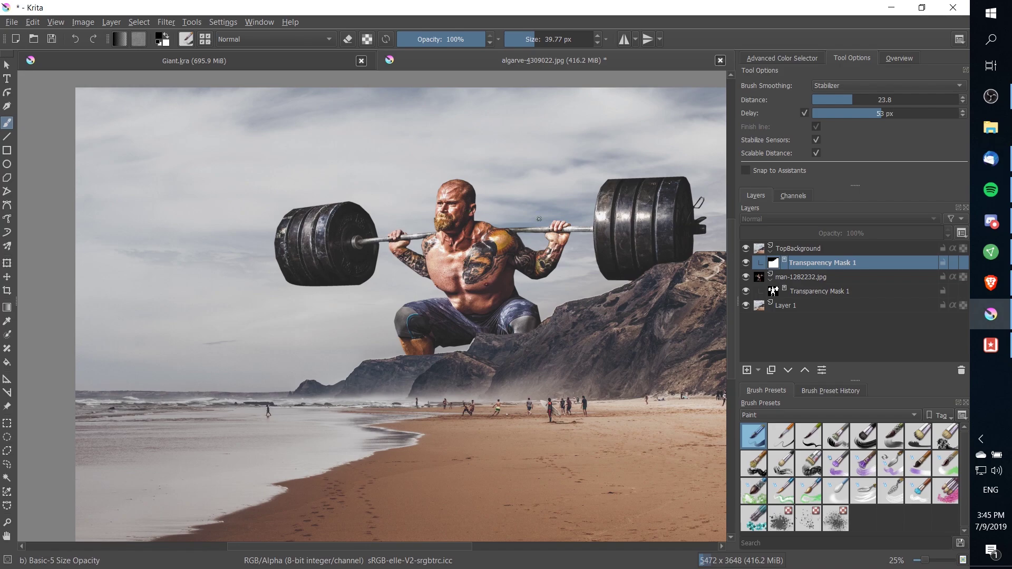
- Duplicate Layer 1, the beach background
click(810, 308)
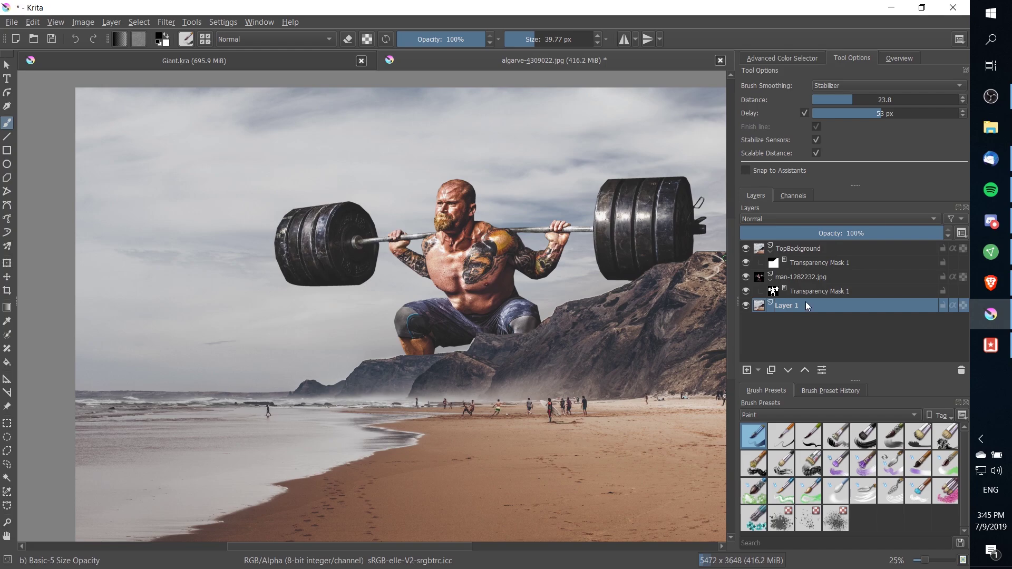
right_click(806, 306)
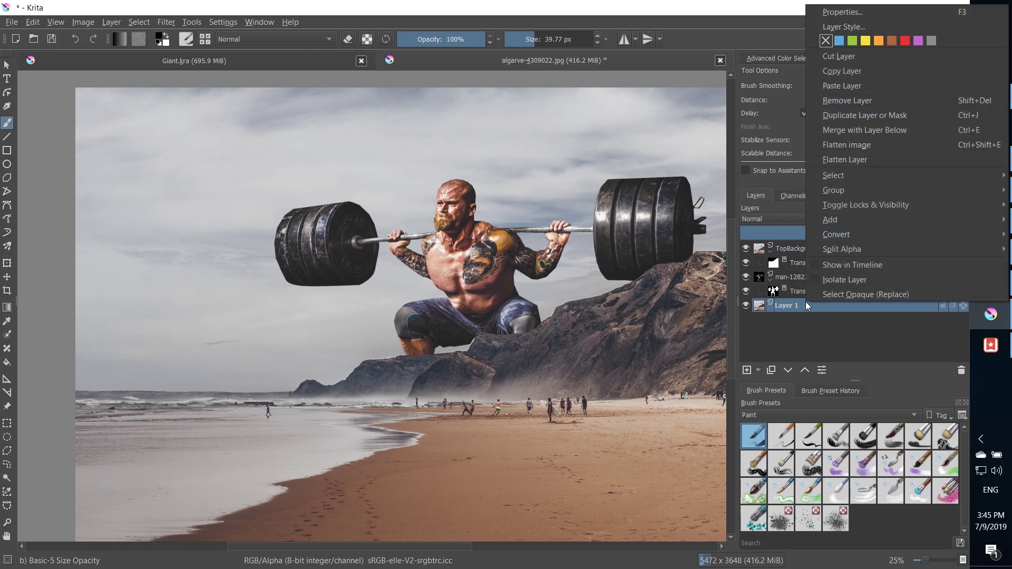
click(888, 115)
- Put the man-1282232.jpg layer into a group and place the copy of Layer 1 above him inside it
click(785, 276)
right_click(786, 276)
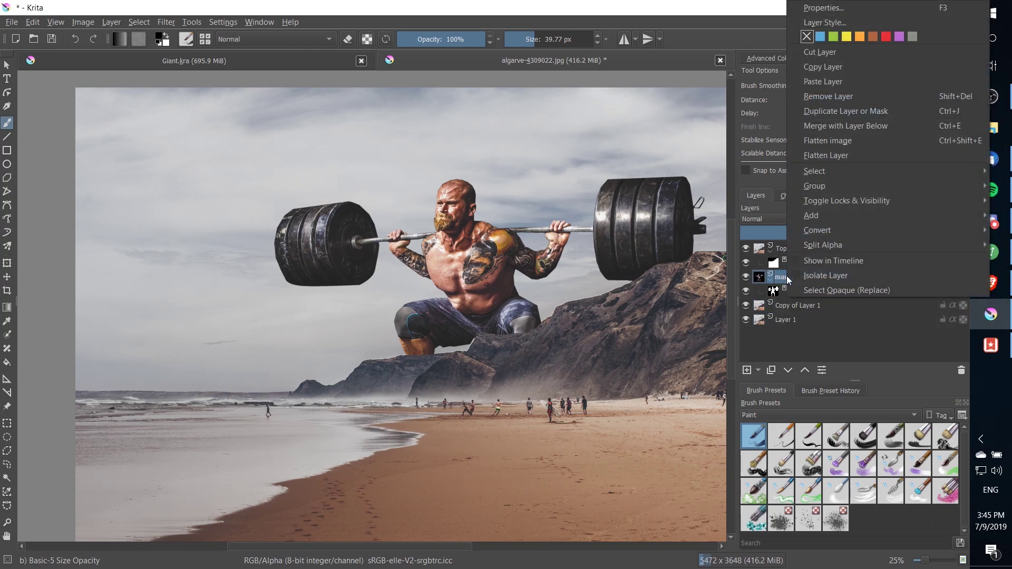
mouse_move(818, 185)
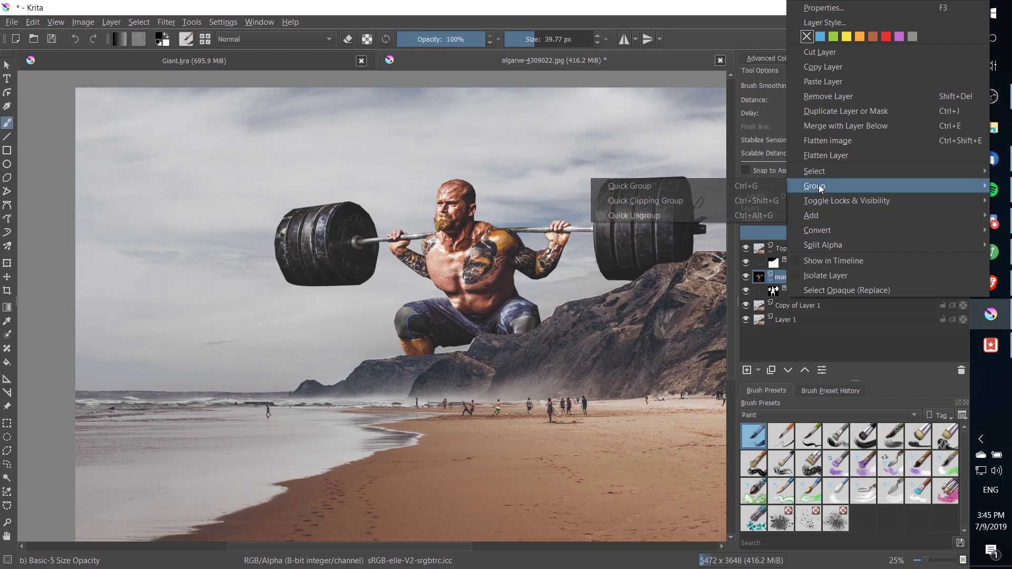
click(771, 189)
drag(796, 308, 821, 286)
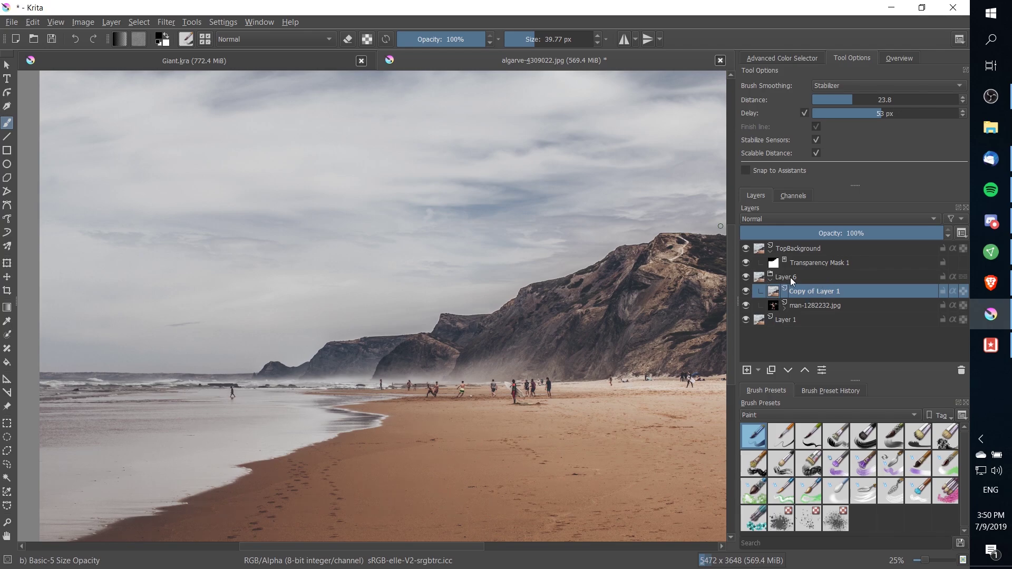
- Rename the new group as Giant
double_click(790, 277)
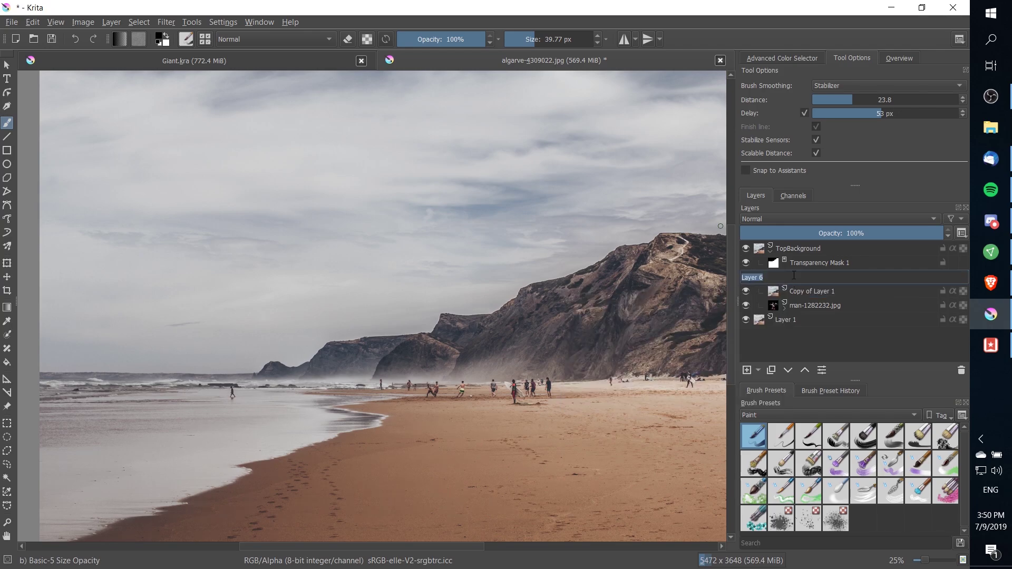
text(Ma)
text(ant)
key(Return)
- Set the blending mode of Copy of Layer 1 in the Giant group to Screen
click(822, 291)
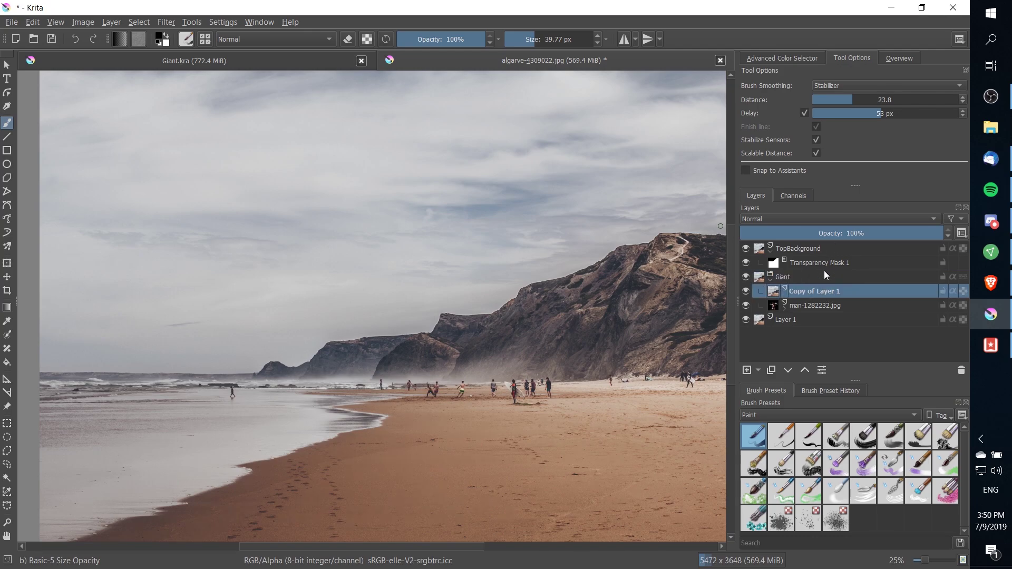
click(773, 218)
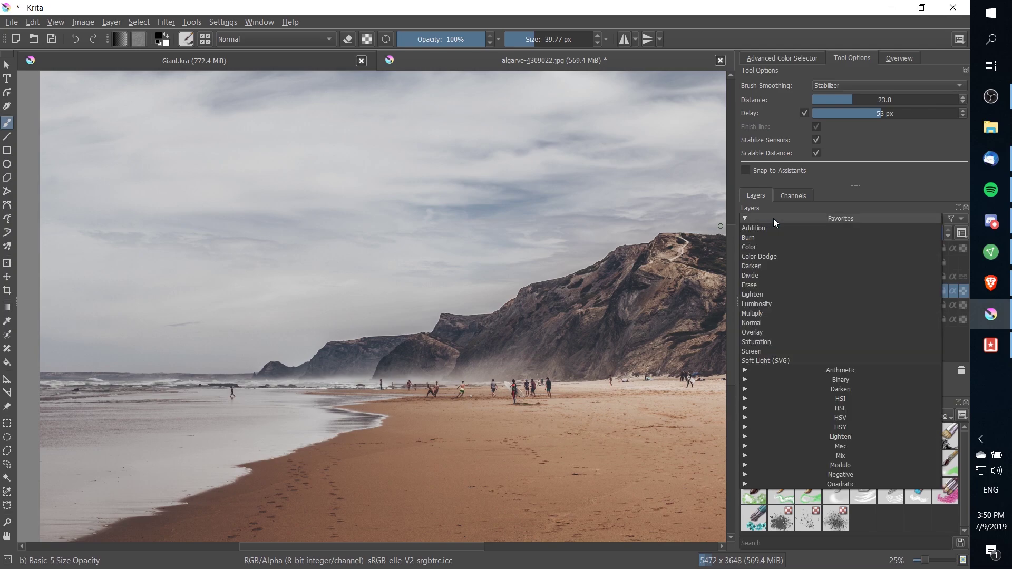
click(779, 349)
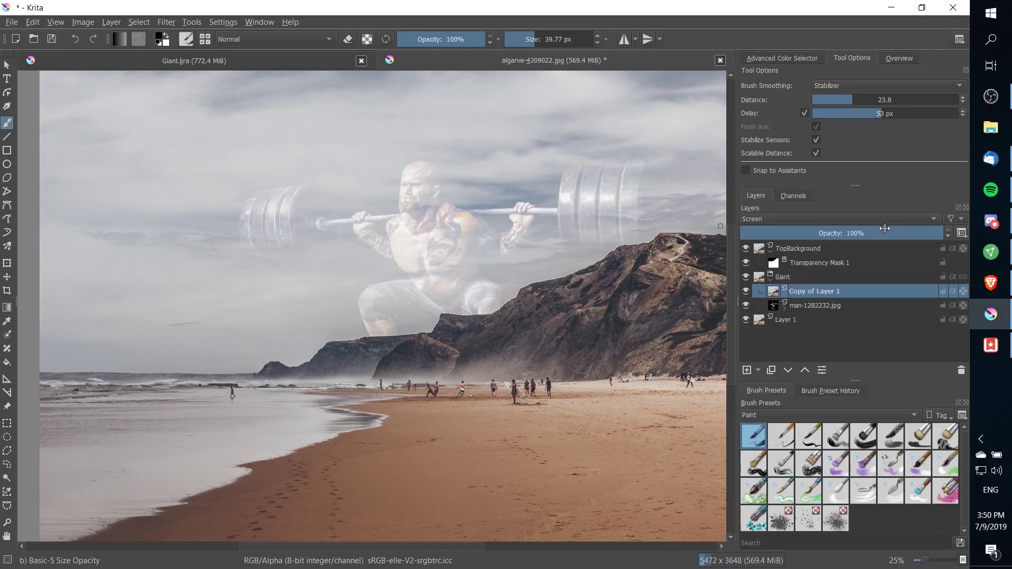
- Compare several opacities for Copy of Layer 1 against the weightlifter and set it to 61%
drag(884, 231, 868, 233)
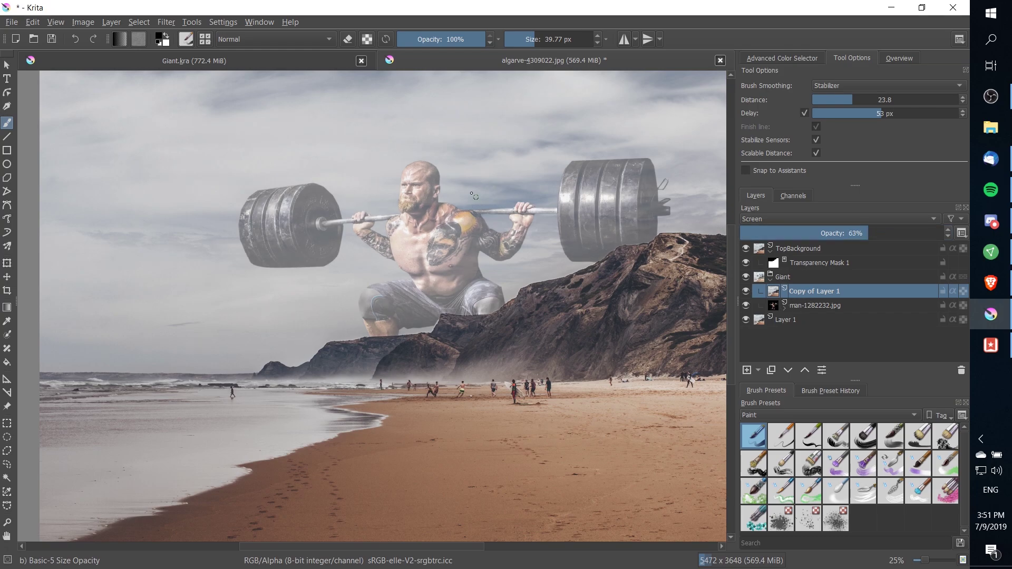
drag(416, 220, 403, 227)
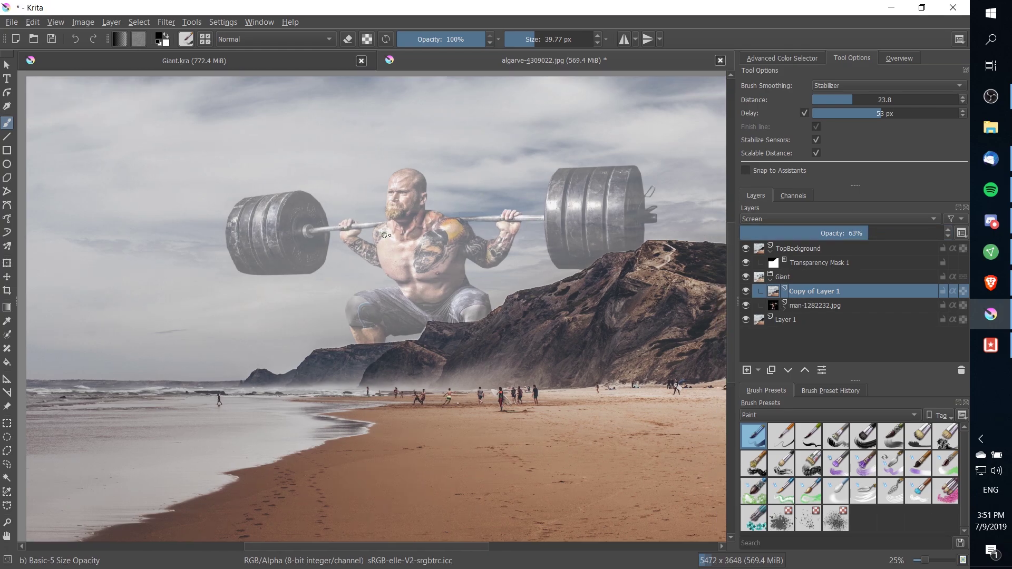
scroll(844, 230, up, 1)
click(901, 232)
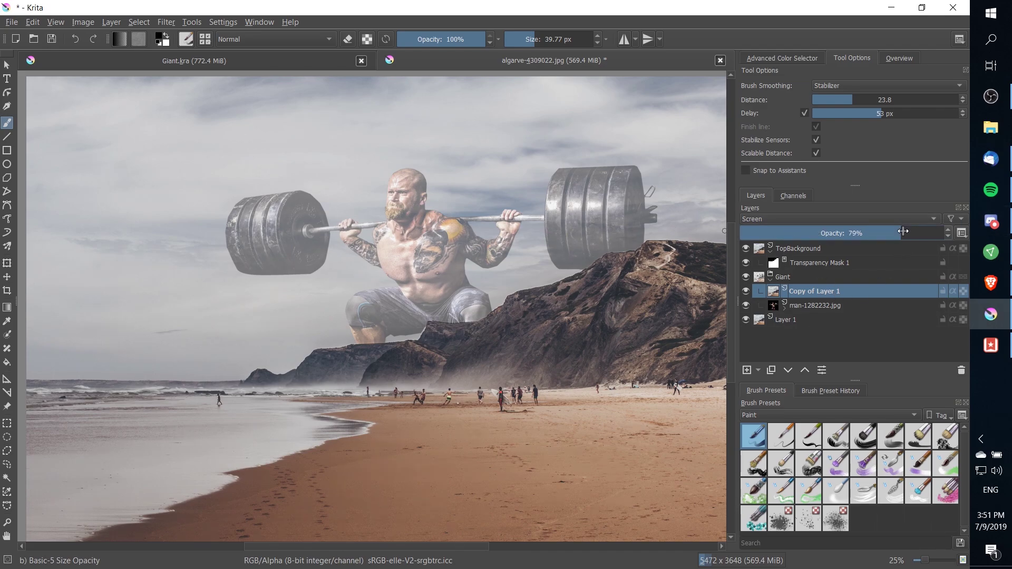
click(924, 232)
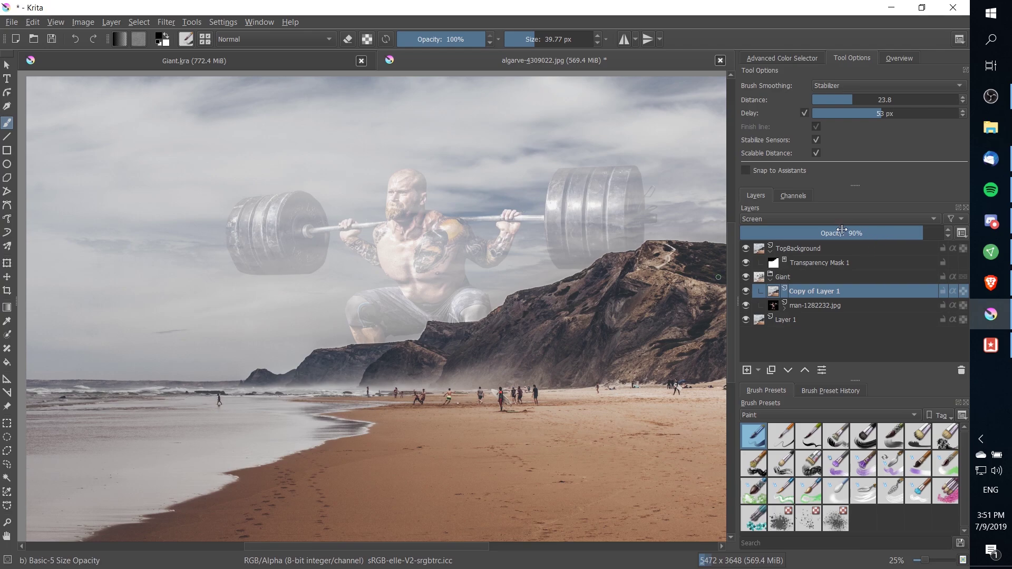
click(817, 233)
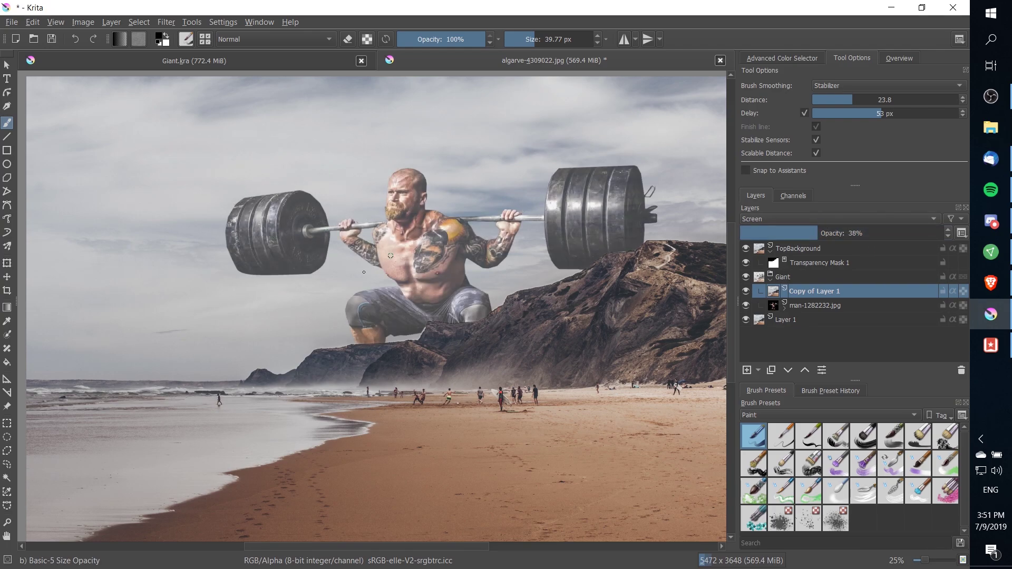
click(846, 233)
key(minus)
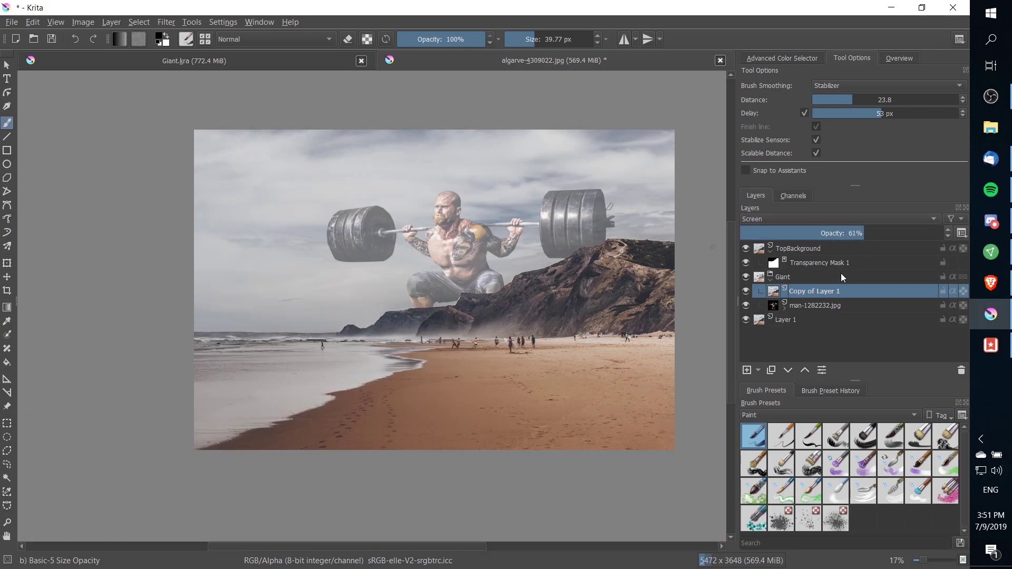
key(plus)
key(plus)
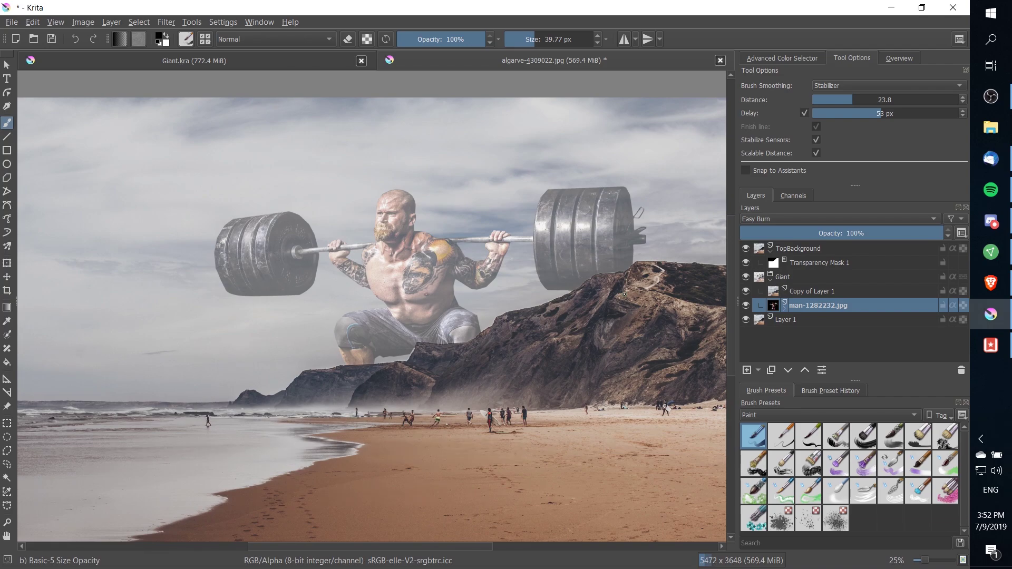
key(minus)
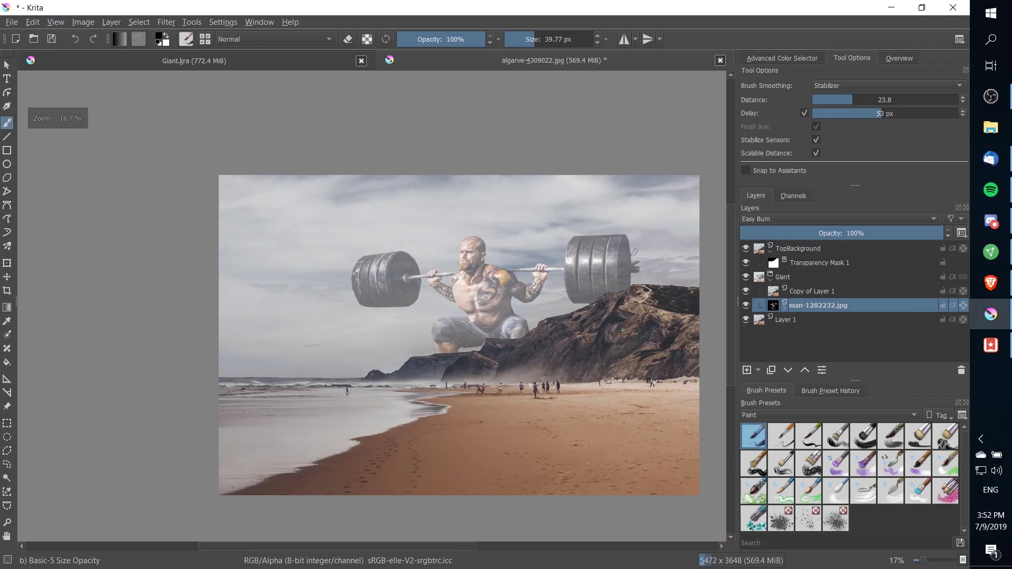
key(plus)
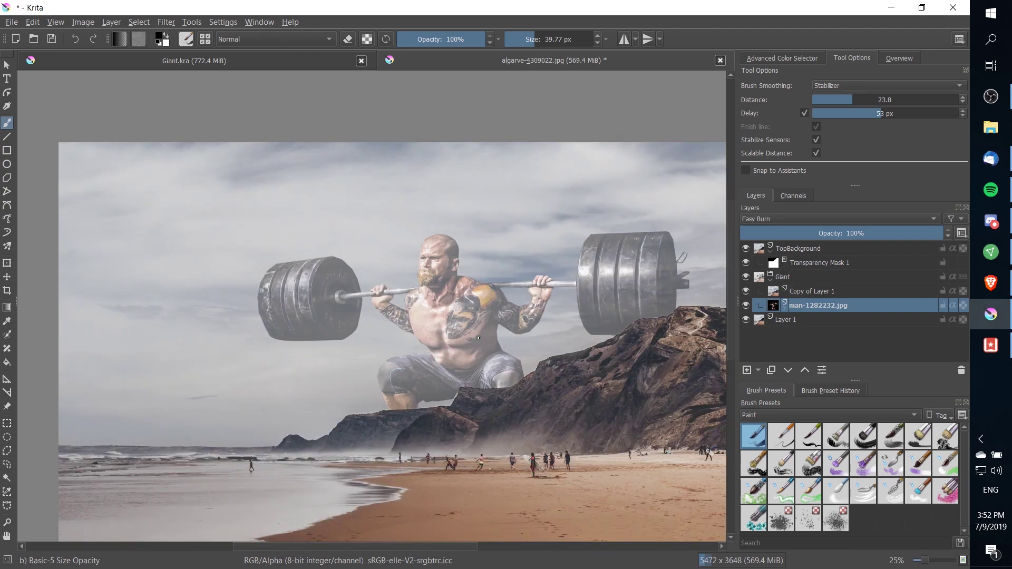
drag(465, 377, 397, 384)
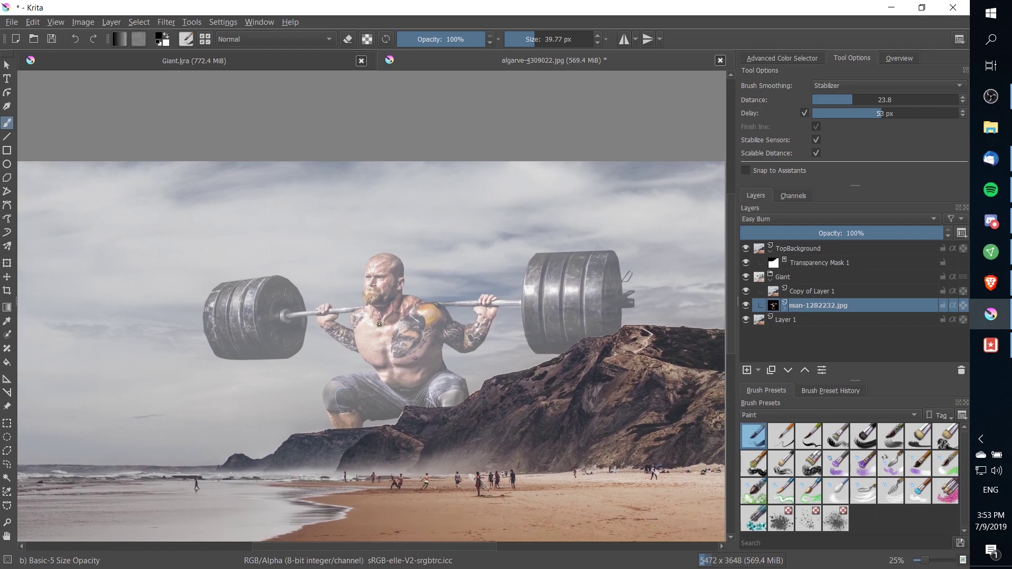
drag(379, 324, 404, 278)
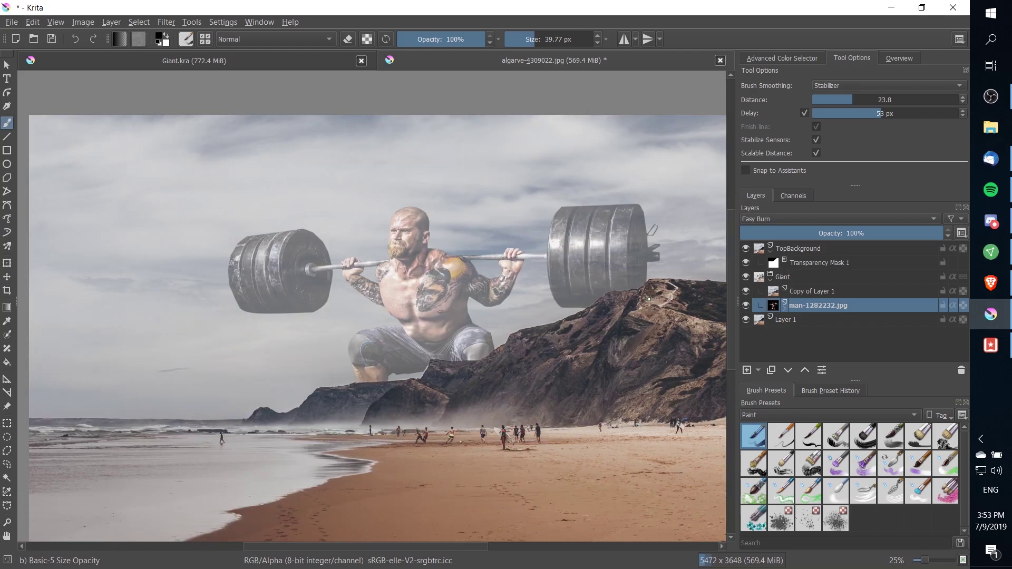